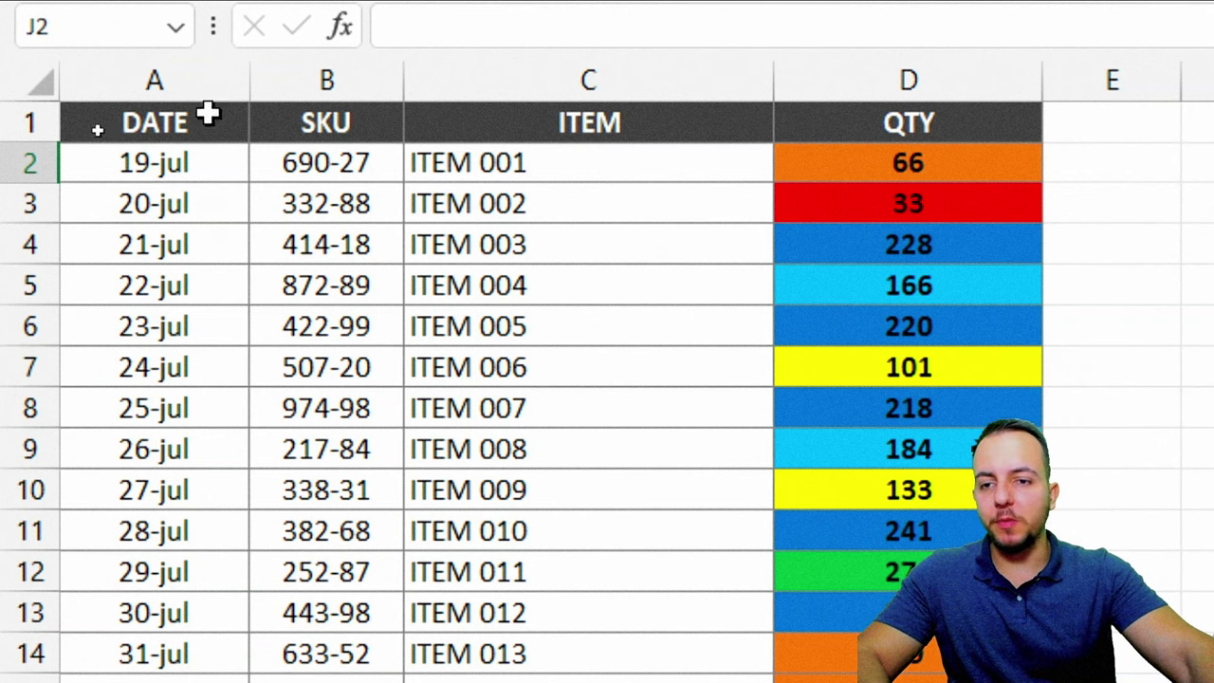
# Step: Select the DATE, SKU, ITEM and QTY columns, then the ITEM header cell C1
pyautogui.click(232, 93)
pyautogui.click(327, 90)
pyautogui.click(645, 92)
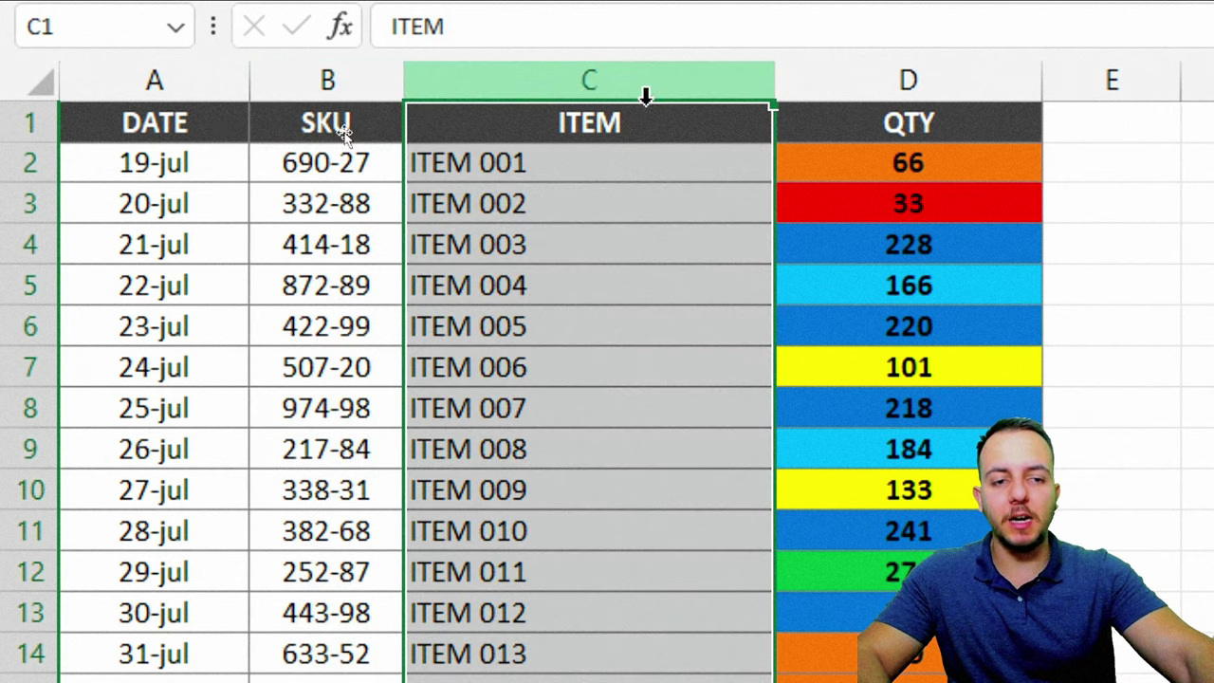
pyautogui.click(878, 79)
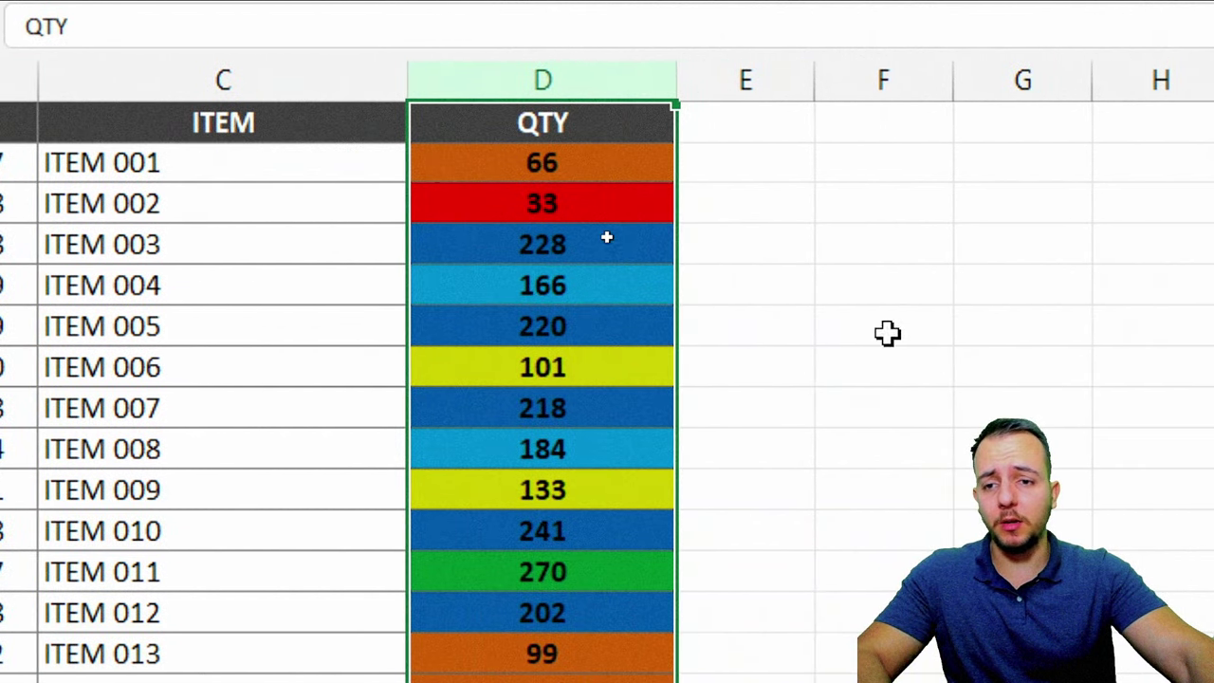
pyautogui.click(695, 133)
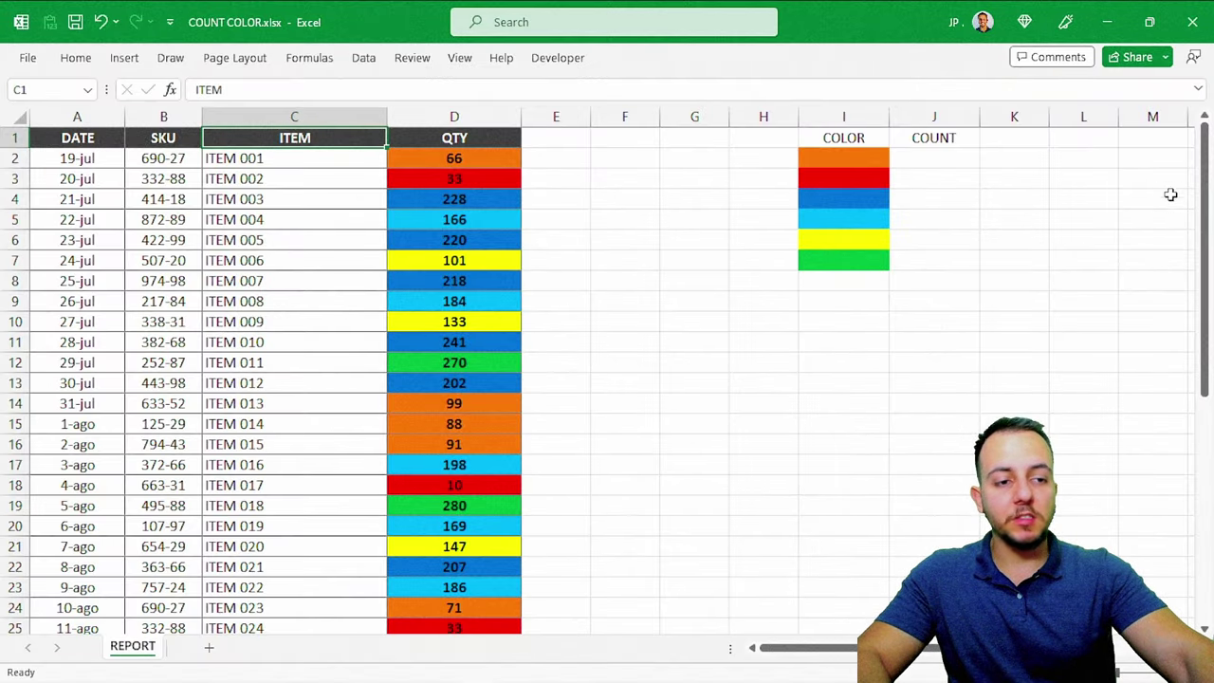
# Step: Draw on-screen annotation strokes over the sheet's headers and first column cells
pyautogui.moveTo(1205, 161)
pyautogui.mouseDown()
pyautogui.moveTo(1190, 350)
pyautogui.moveTo(1197, 161)
pyautogui.mouseUp()
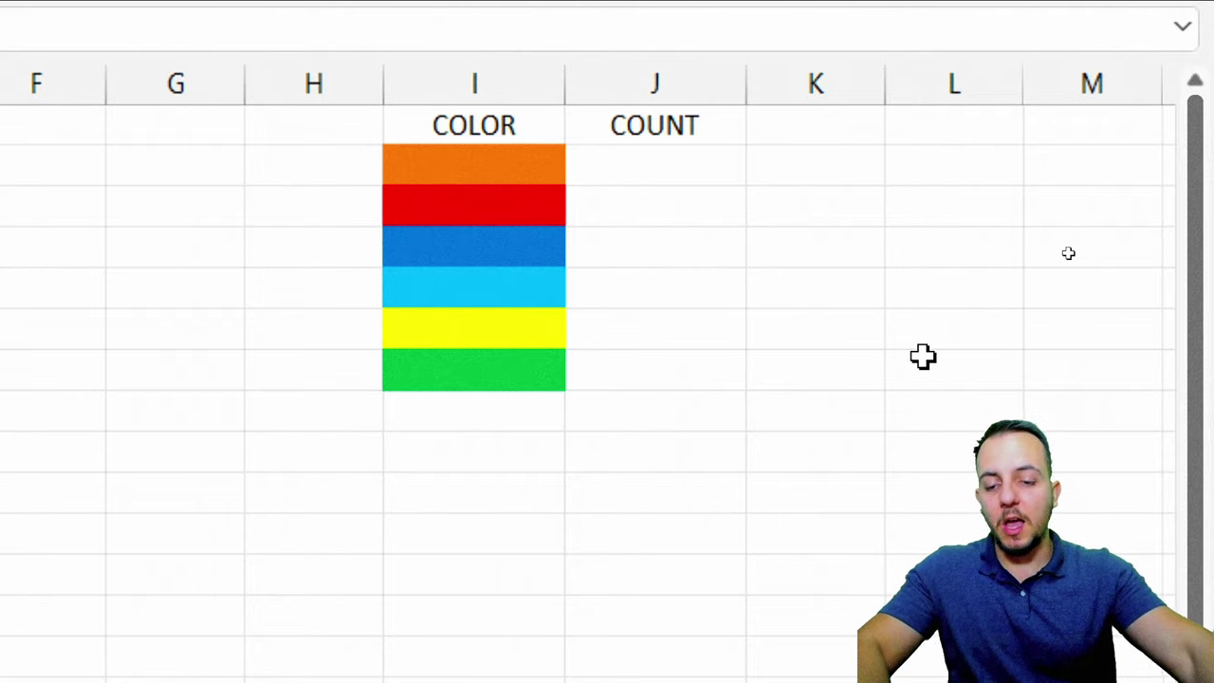
pyautogui.hotkey('ctrl', '2')
pyautogui.moveTo(414, 95); pyautogui.dragTo(547, 150)
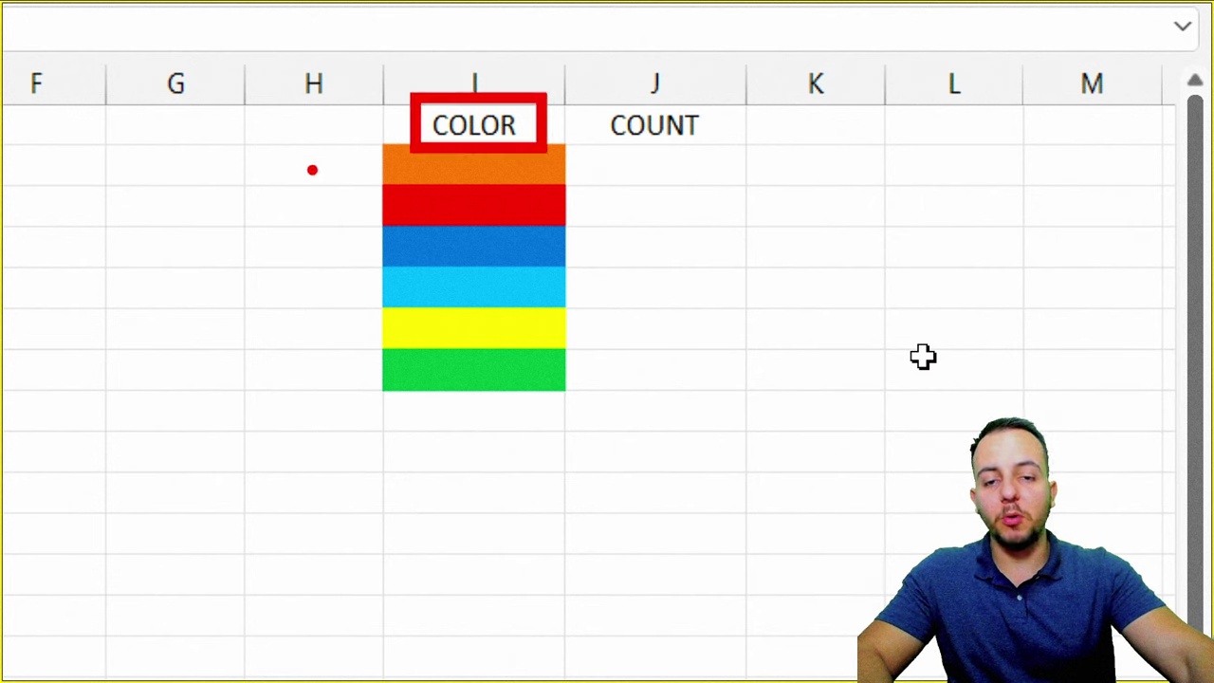
pyautogui.press('e')
pyautogui.moveTo(271, 135); pyautogui.dragTo(363, 167)
pyautogui.moveTo(267, 188); pyautogui.dragTo(364, 217)
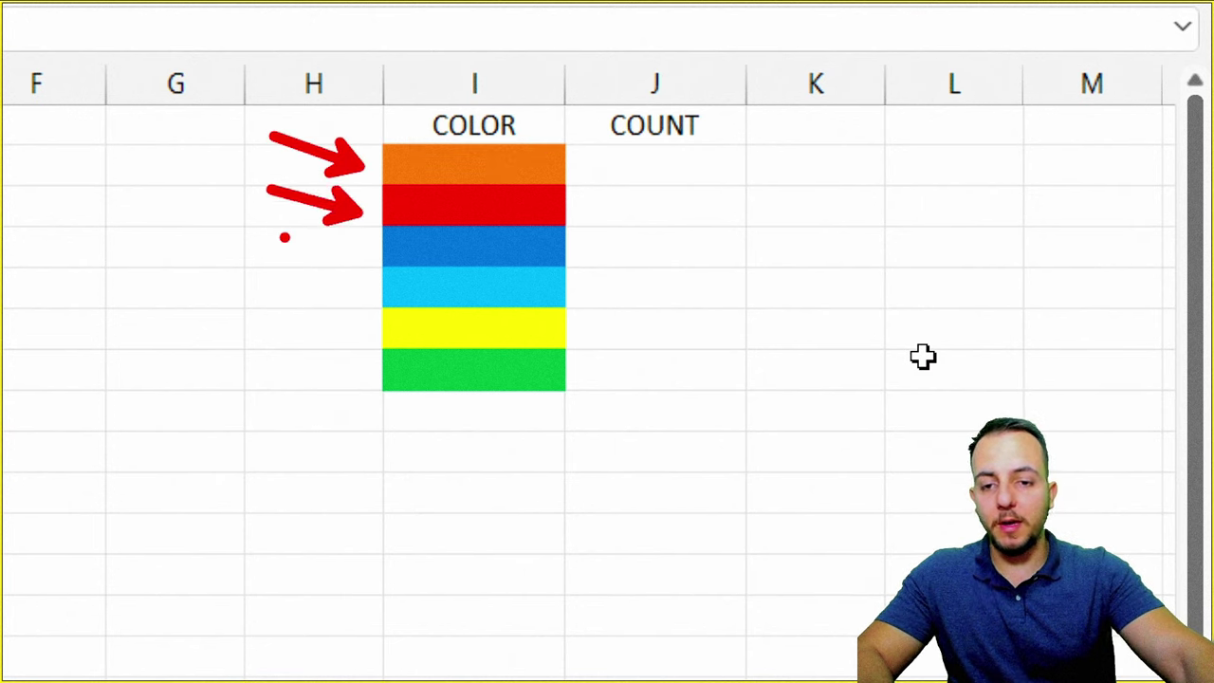
pyautogui.moveTo(265, 243); pyautogui.dragTo(355, 270)
pyautogui.moveTo(237, 301); pyautogui.dragTo(357, 332)
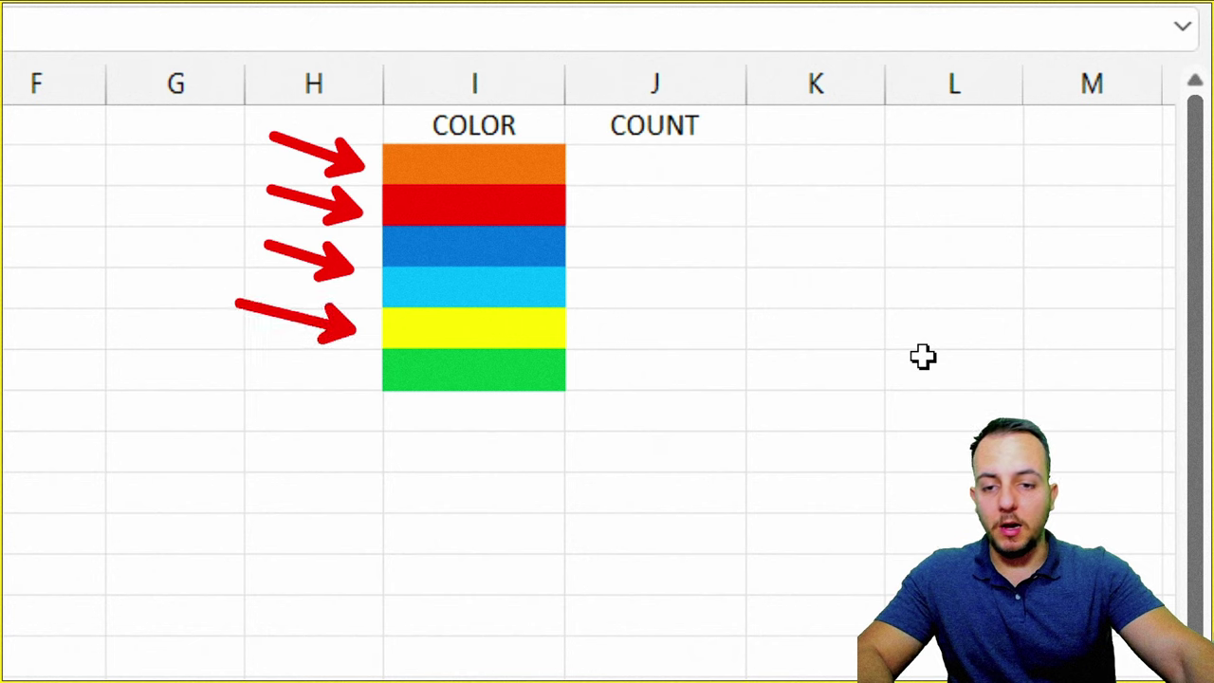
# Step: Erase and redraw annotation strokes over the ITEM area, then leave drawing mode
pyautogui.moveTo(347, 379); pyautogui.dragTo(202, 378)
pyautogui.press('e')
pyautogui.moveTo(558, 95)
pyautogui.mouseDown()
pyautogui.moveTo(729, 206)
pyautogui.moveTo(746, 387)
pyautogui.mouseUp()
pyautogui.press('e')
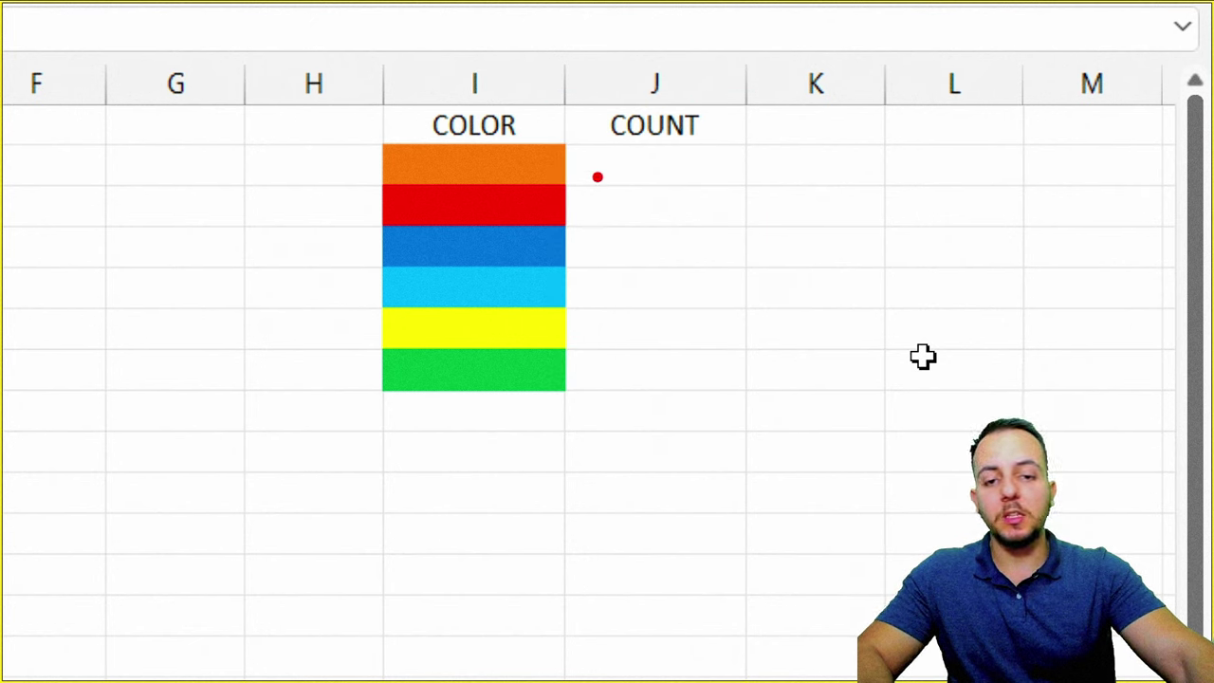
pyautogui.moveTo(581, 163); pyautogui.dragTo(751, 163)
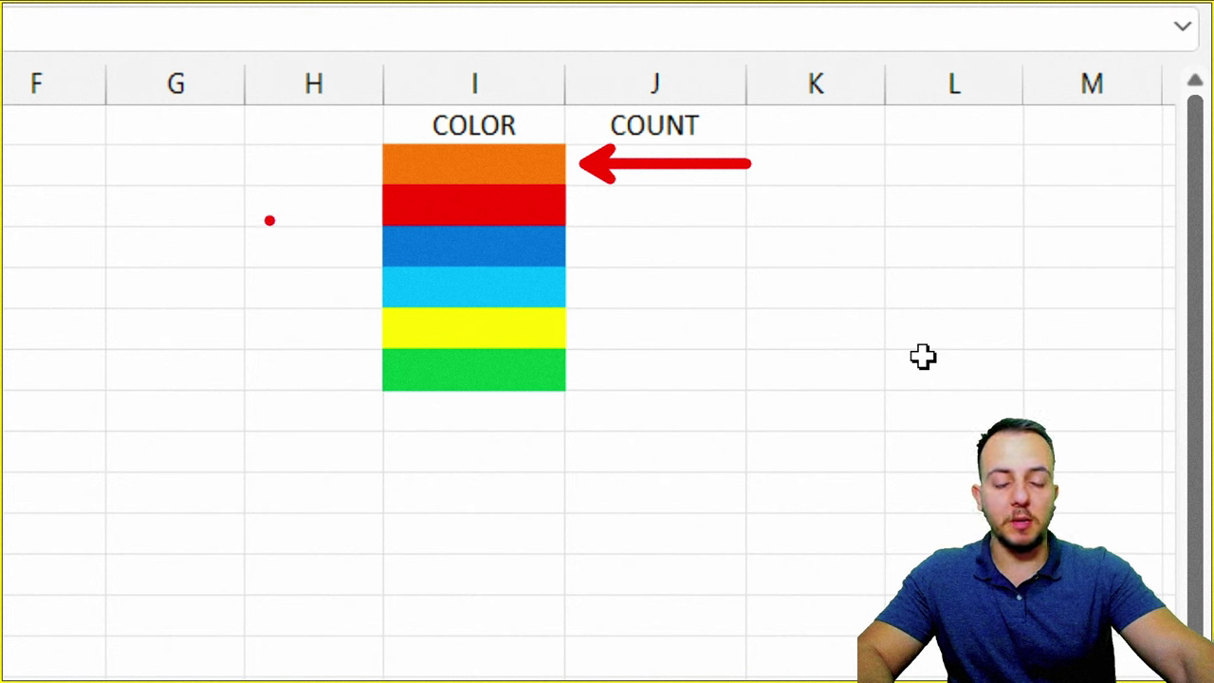
pyautogui.press('e')
pyautogui.moveTo(583, 212); pyautogui.dragTo(789, 213)
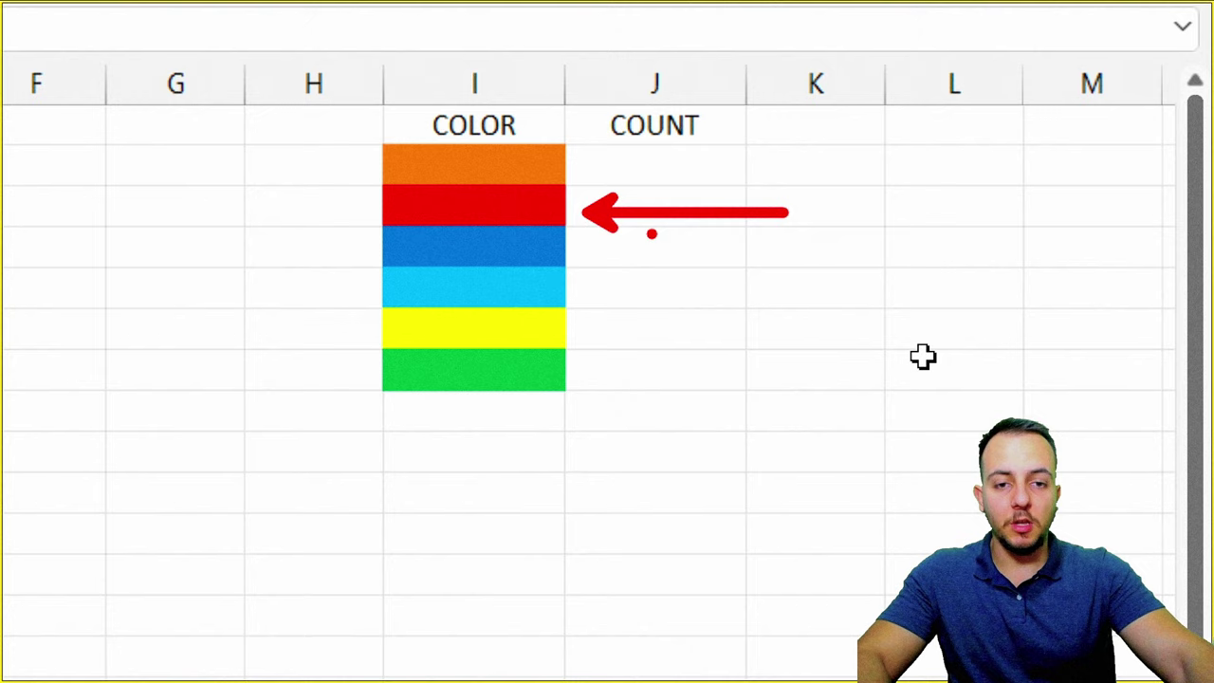
pyautogui.press('Escape')
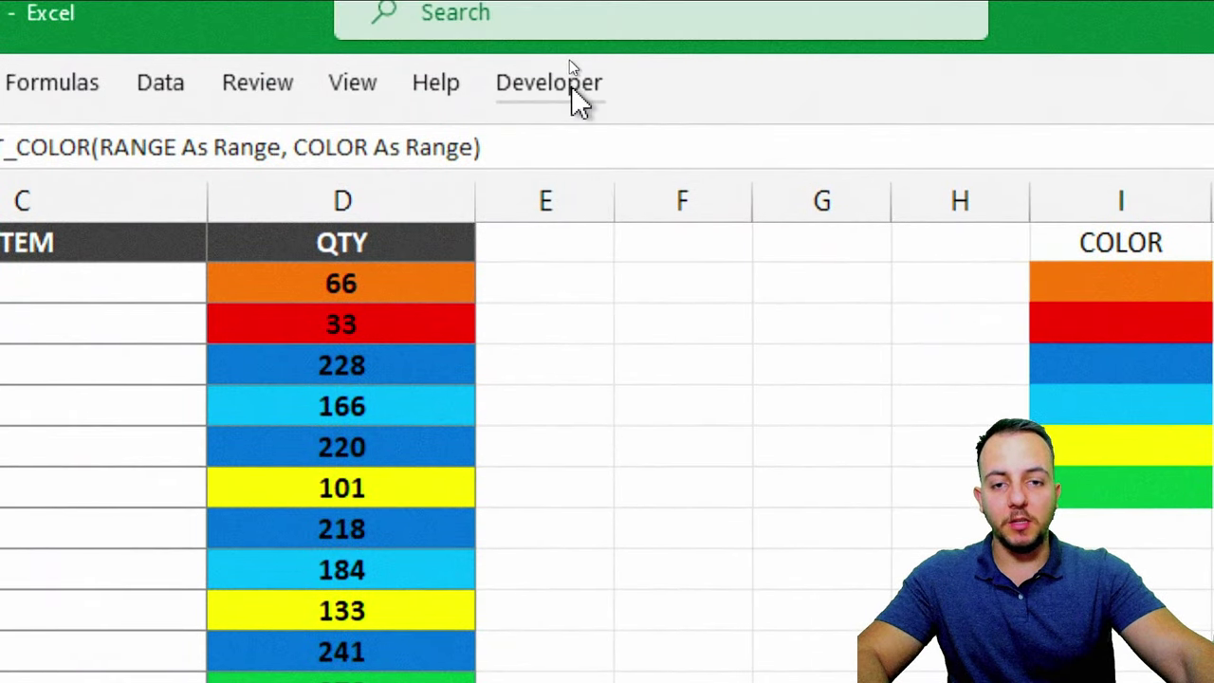
# Step: Enable the Developer tab through Customize the Ribbon, picking it from All Tabs
pyautogui.click(579, 100)
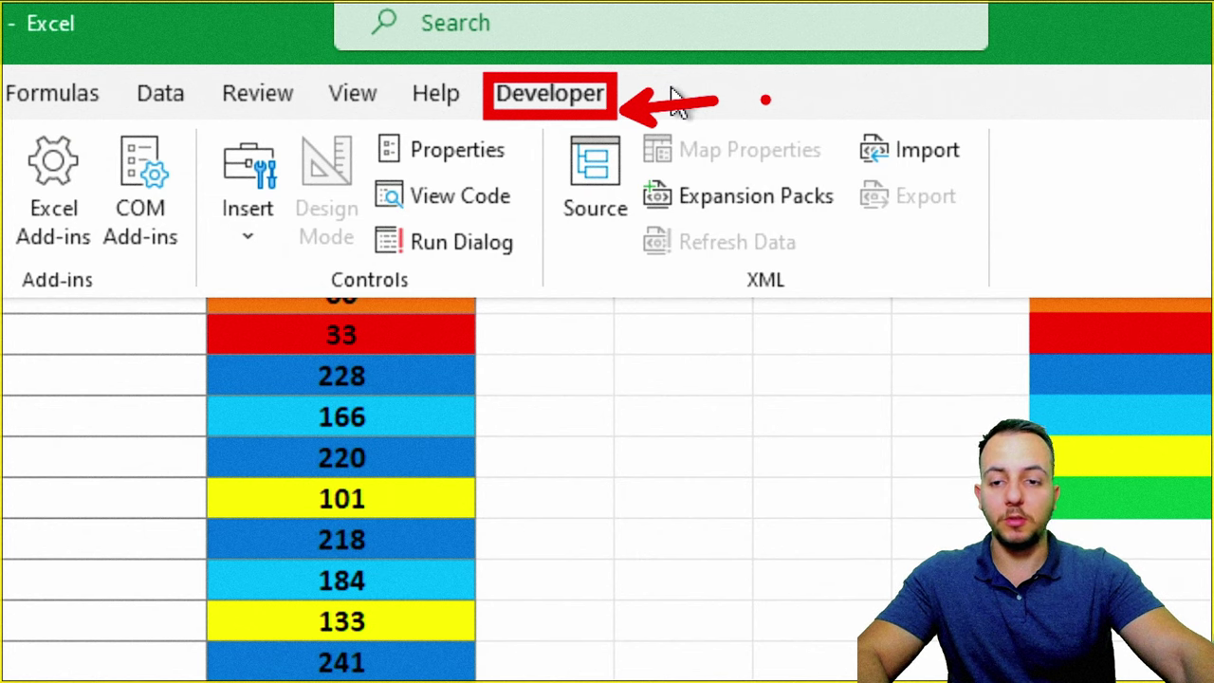
pyautogui.click(390, 377)
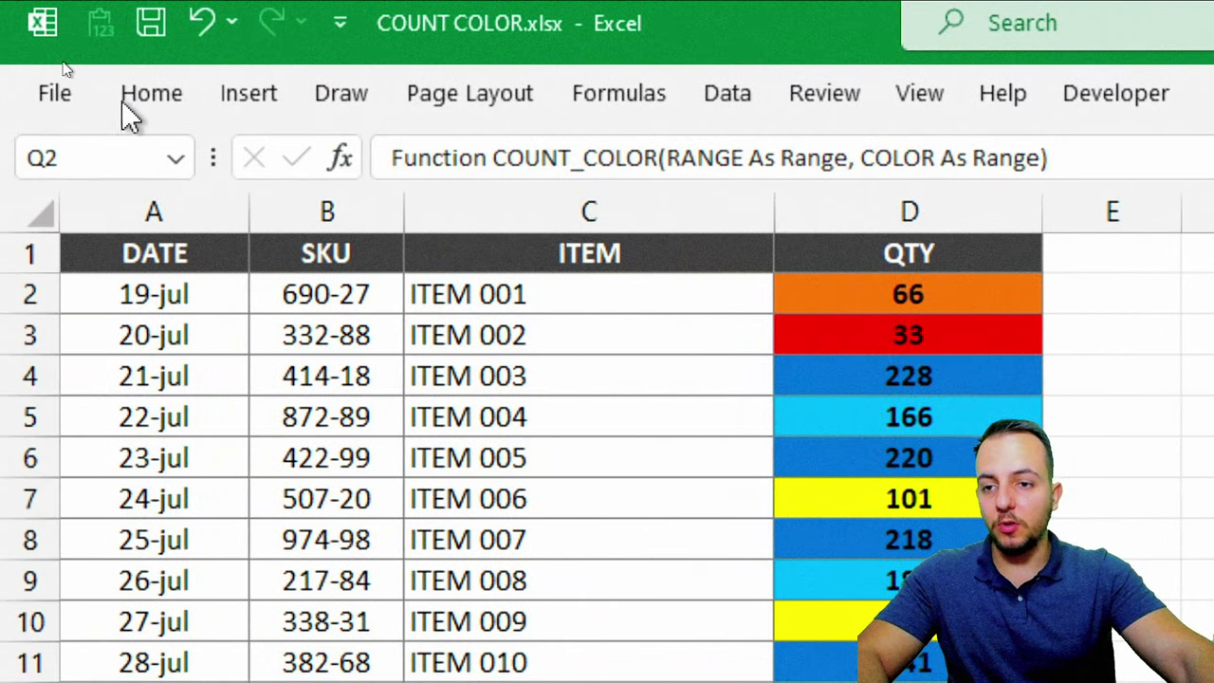
pyautogui.click(138, 102)
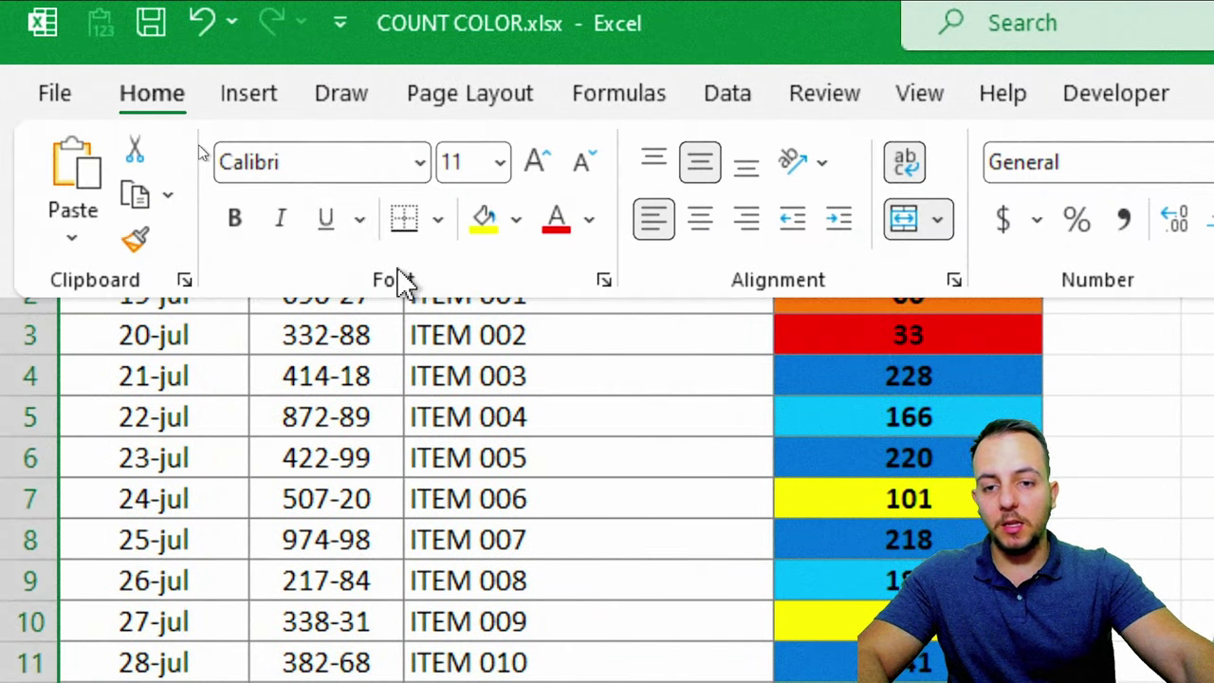
pyautogui.rightClick(268, 269)
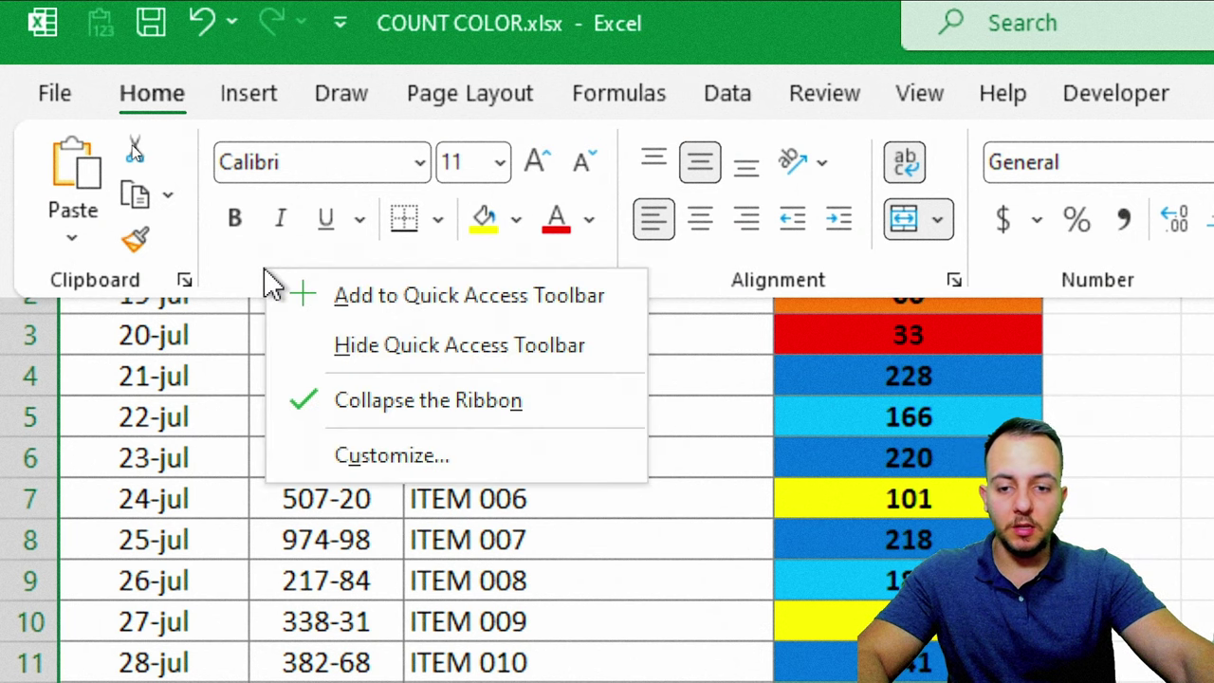
pyautogui.click(420, 459)
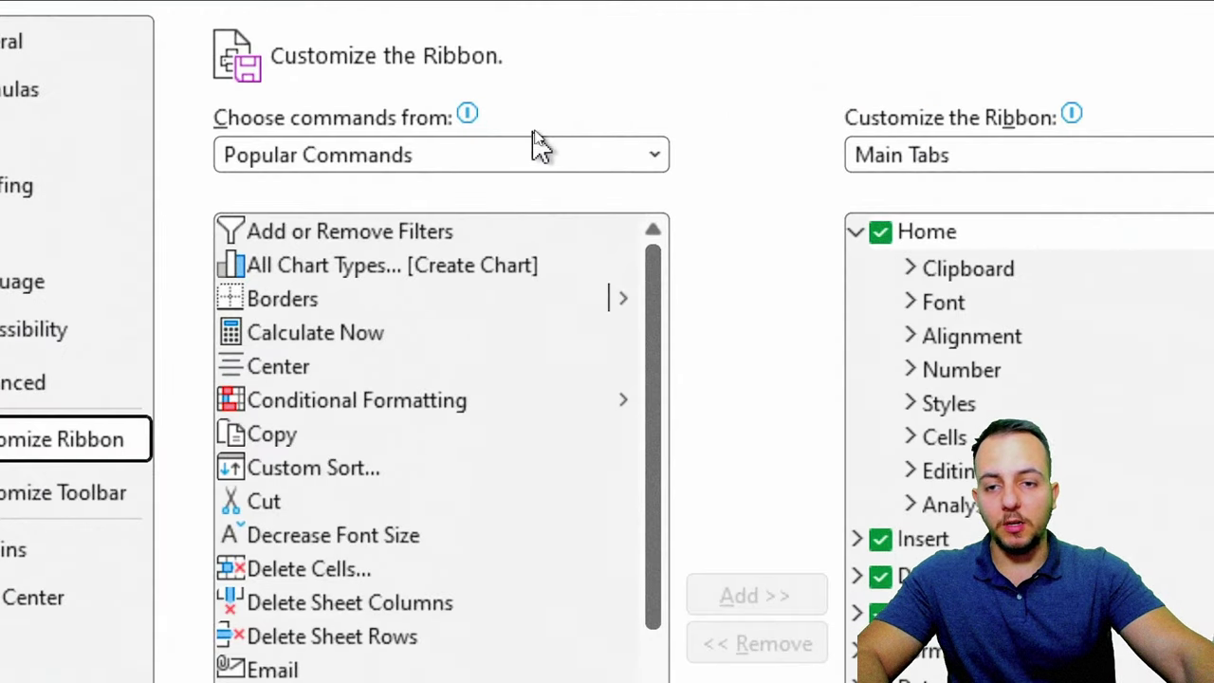
pyautogui.click(372, 159)
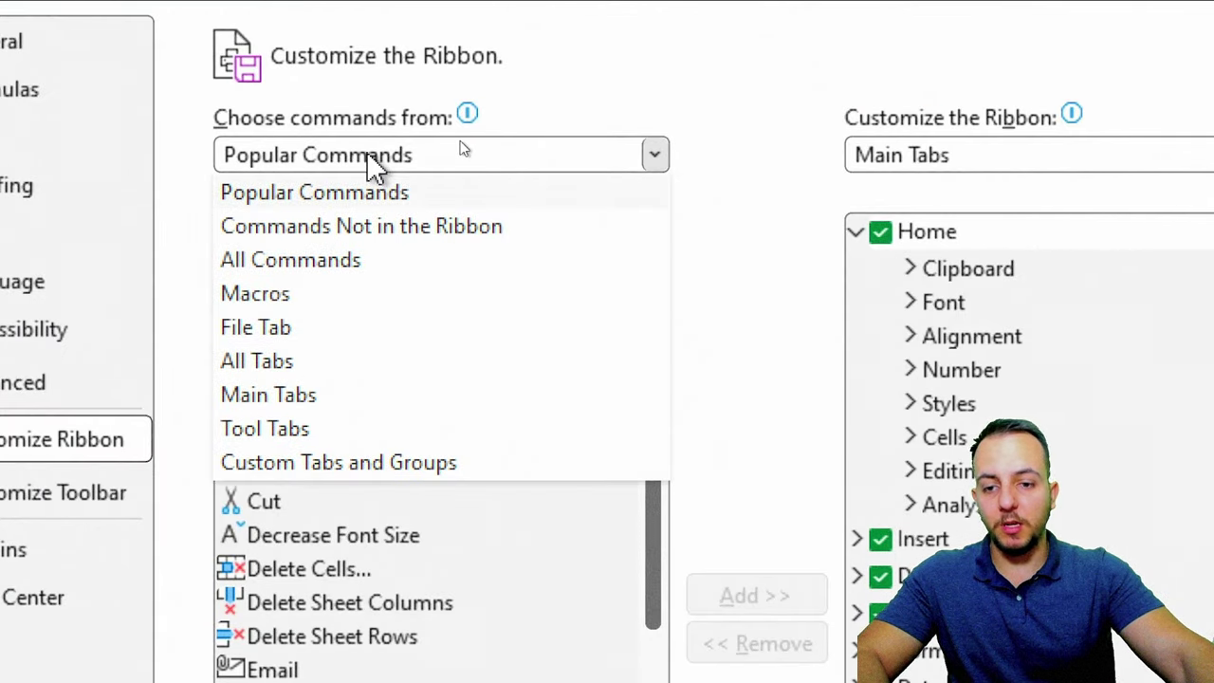
pyautogui.click(303, 362)
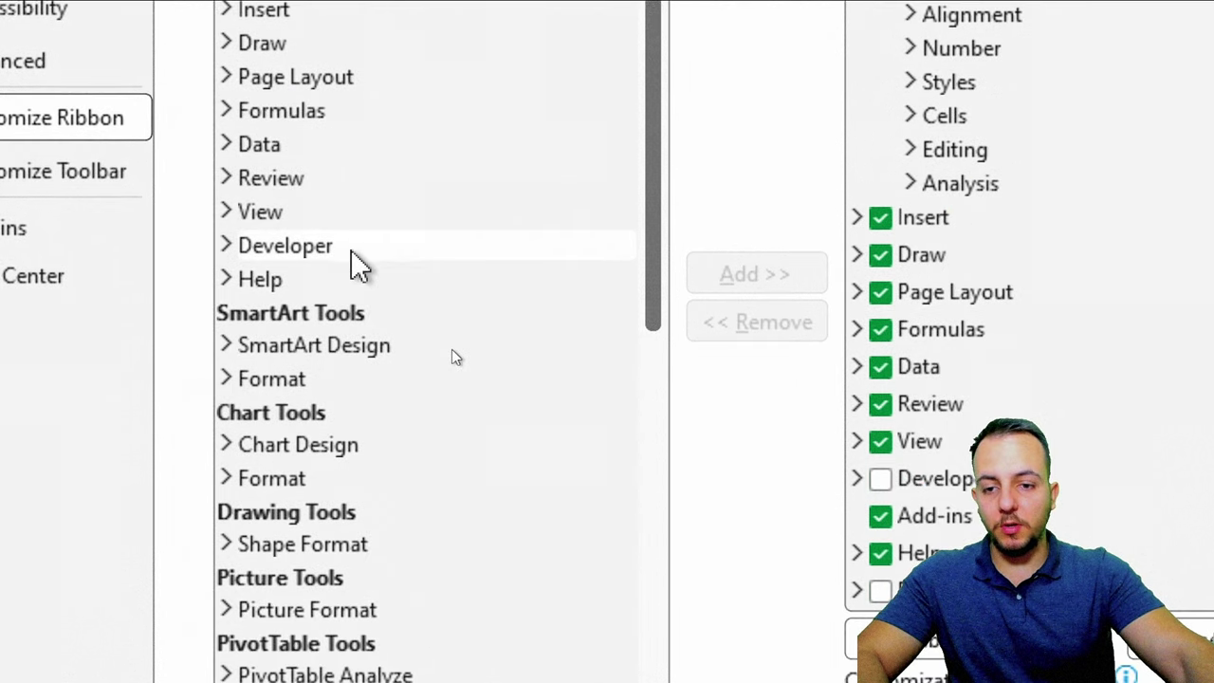
pyautogui.click(348, 246)
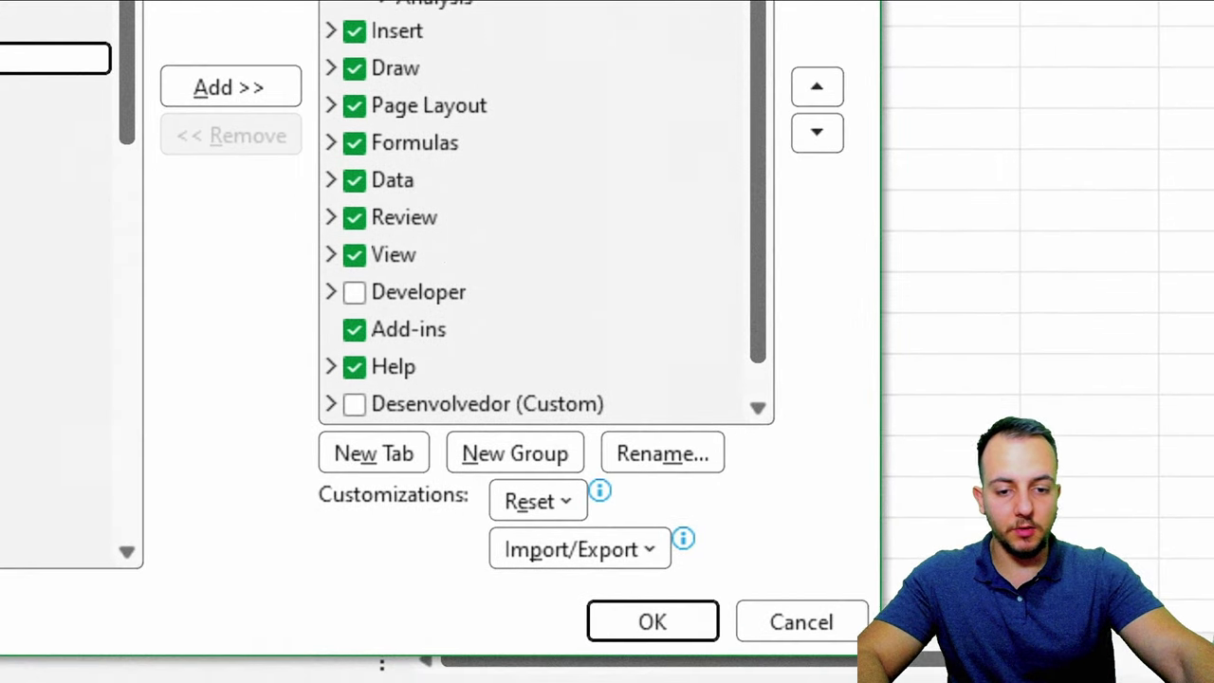
pyautogui.click(668, 626)
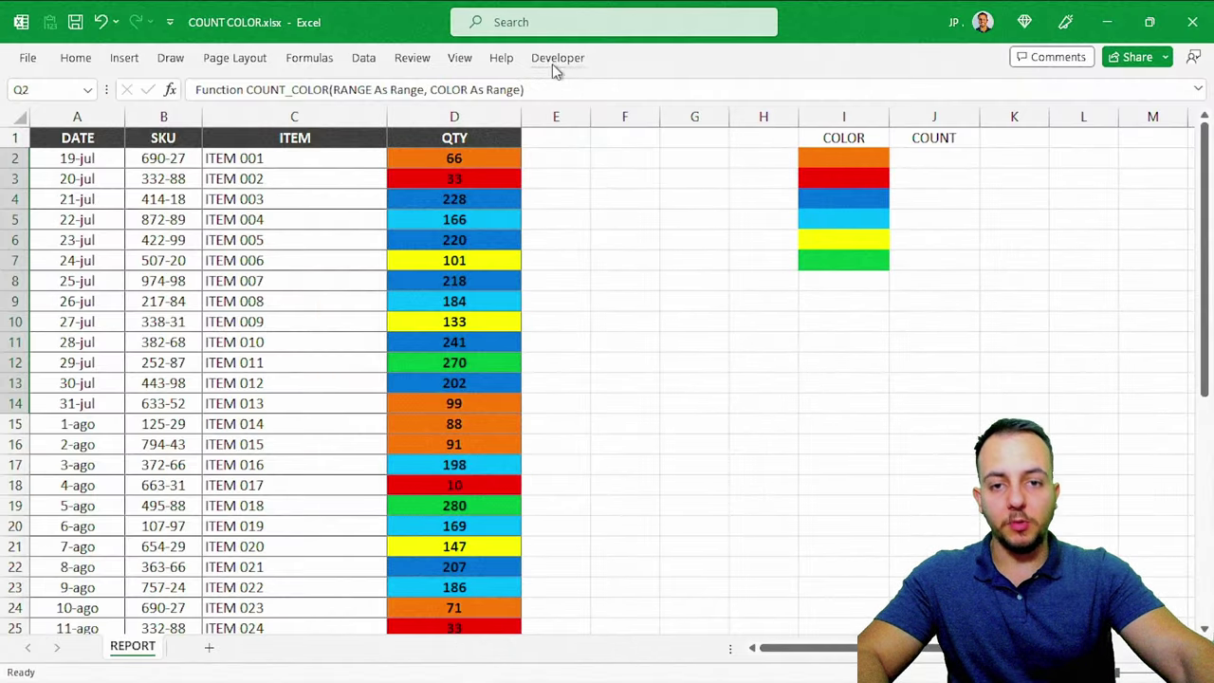
# Step: Launch the Visual Basic editor, insert a new module and paste in the COUNT_COLOR code
pyautogui.click(557, 60)
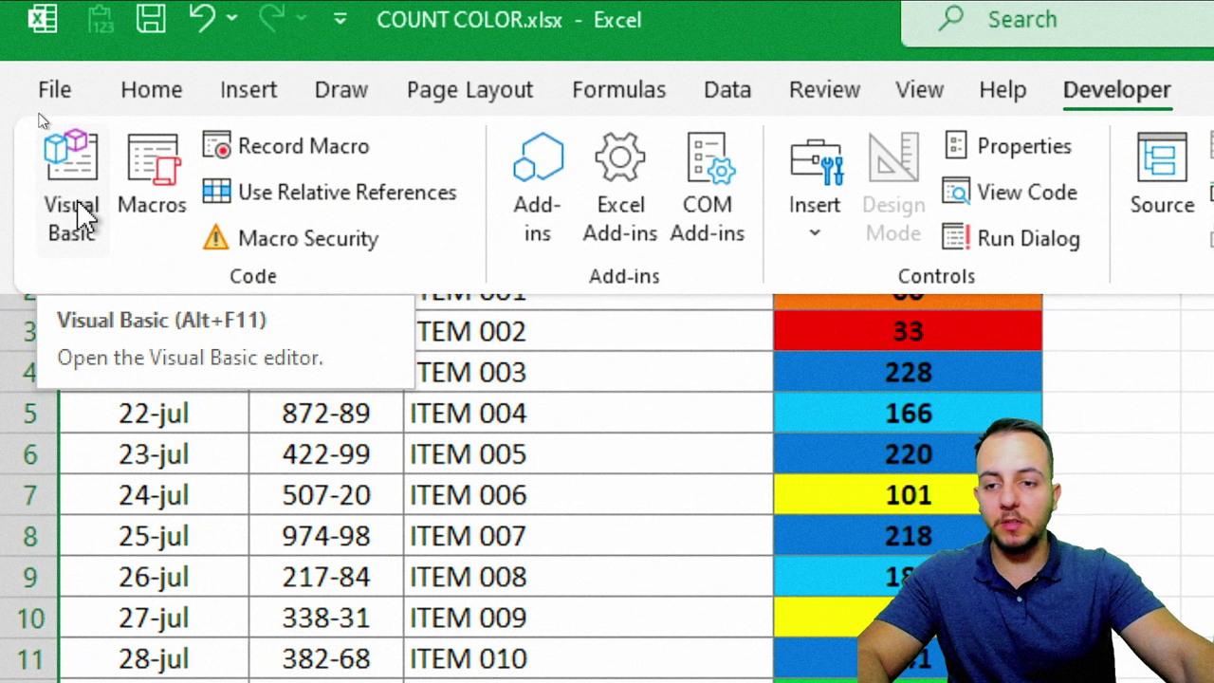
pyautogui.click(79, 204)
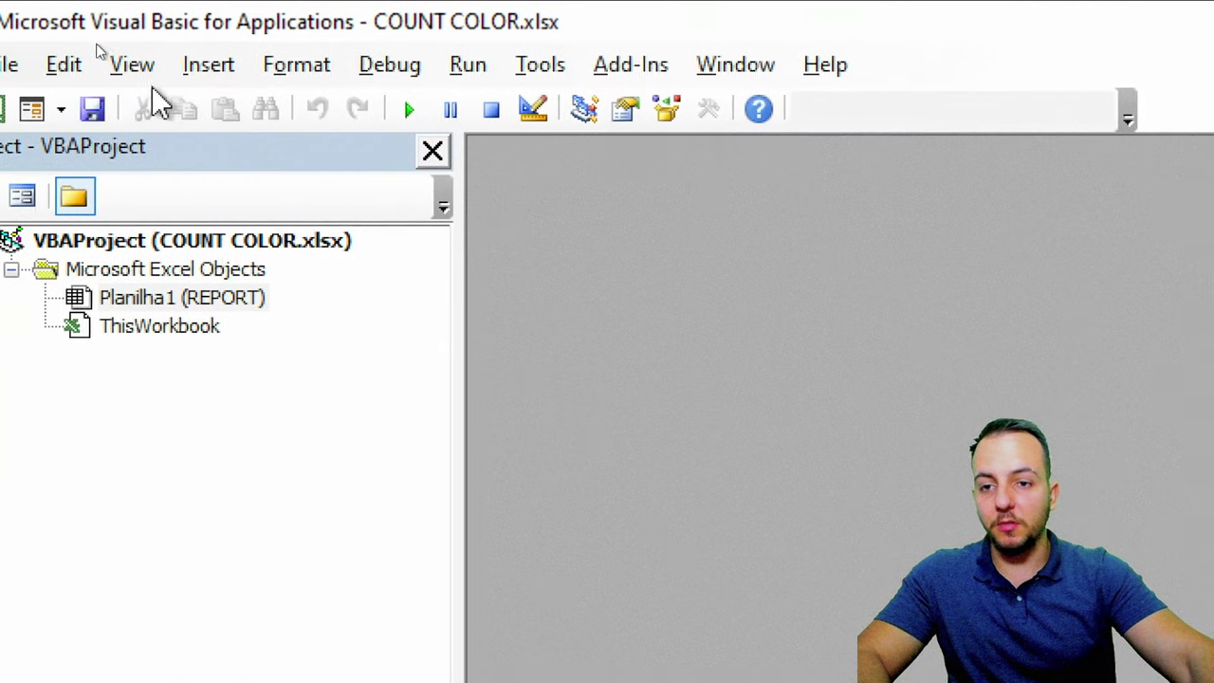
pyautogui.click(211, 67)
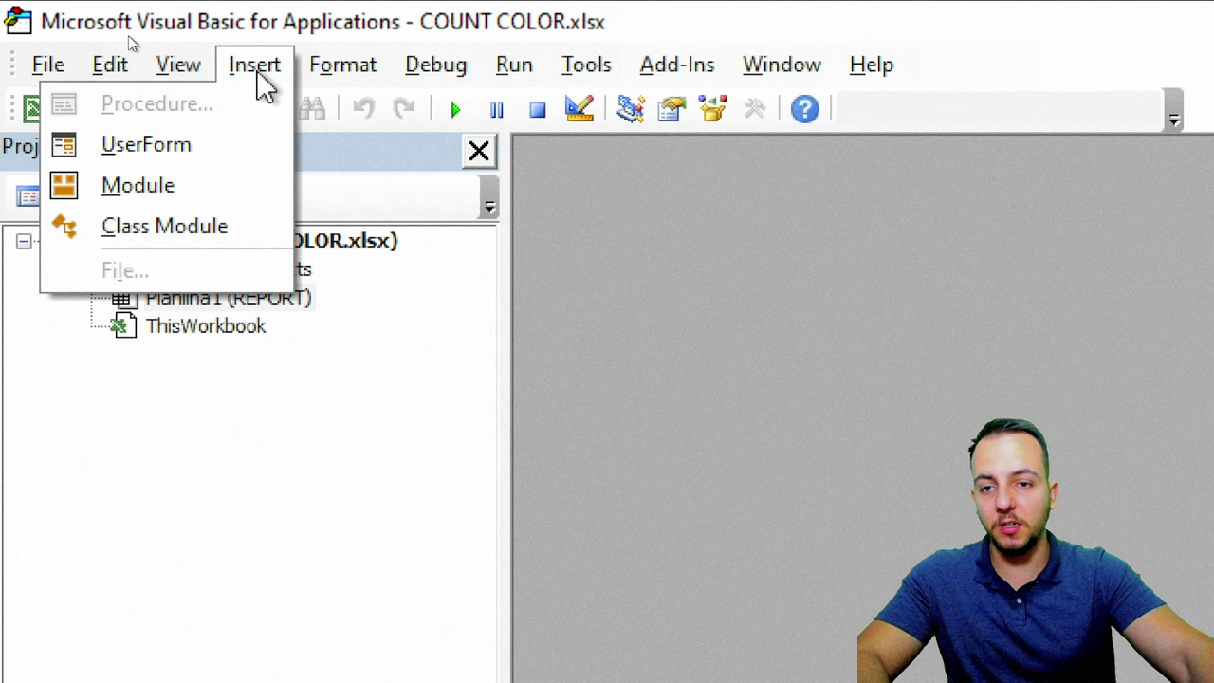
pyautogui.click(208, 194)
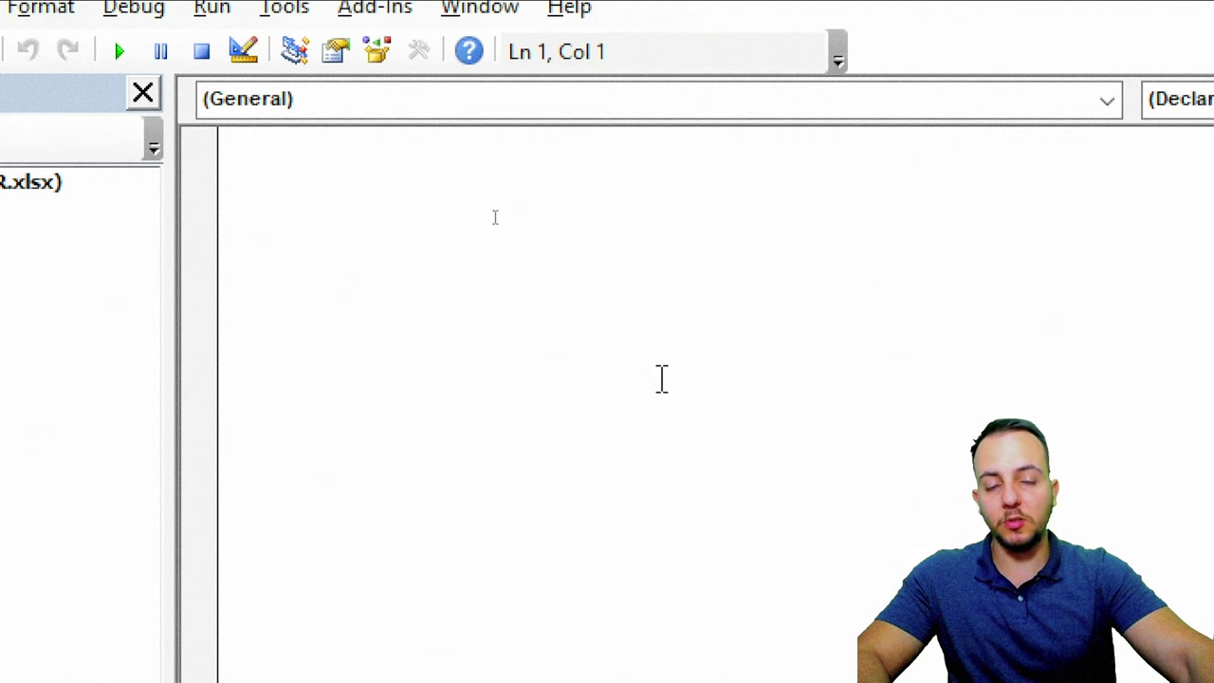
pyautogui.write('Function COUNT_COLOR(RANGE As RANGE, COLOR As RANGE) Dim COLORC As Integer Dim COUNTT As Integer COLORC = COLOR.Interior.ColorIndex Set IC = RANGE For Each IC In RANGE If IC.Interior.ColorIndex = COLORC Then COUNTT = COUNTT + 1 End If Next IC COUNT_COLOR = COUNTT End Function')
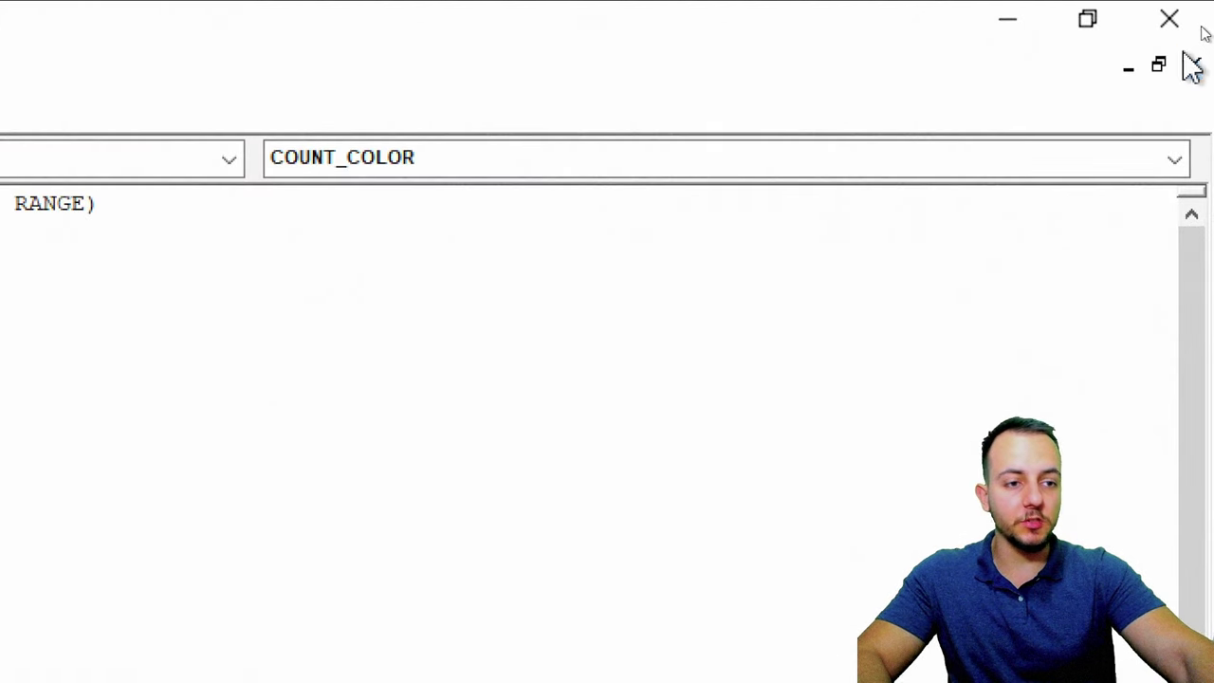
# Step: Close the VBA editor and select cell J2 beside the orange swatch
pyautogui.click(1194, 66)
pyautogui.click(1176, 23)
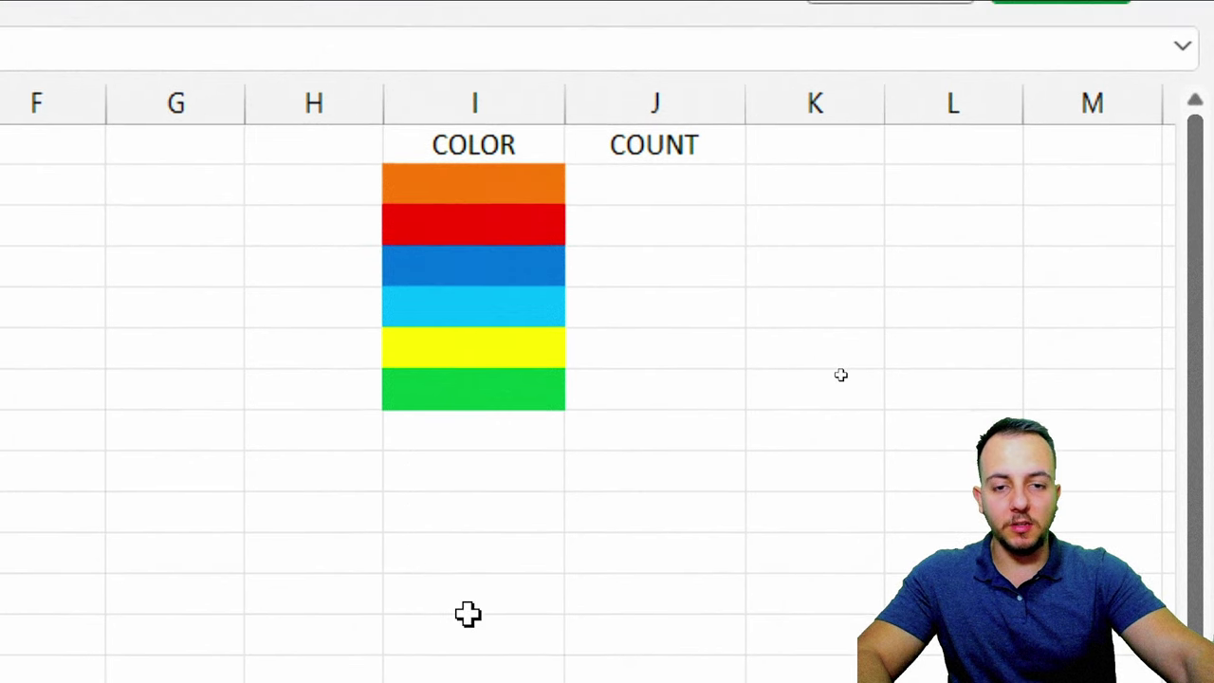
pyautogui.click(675, 139)
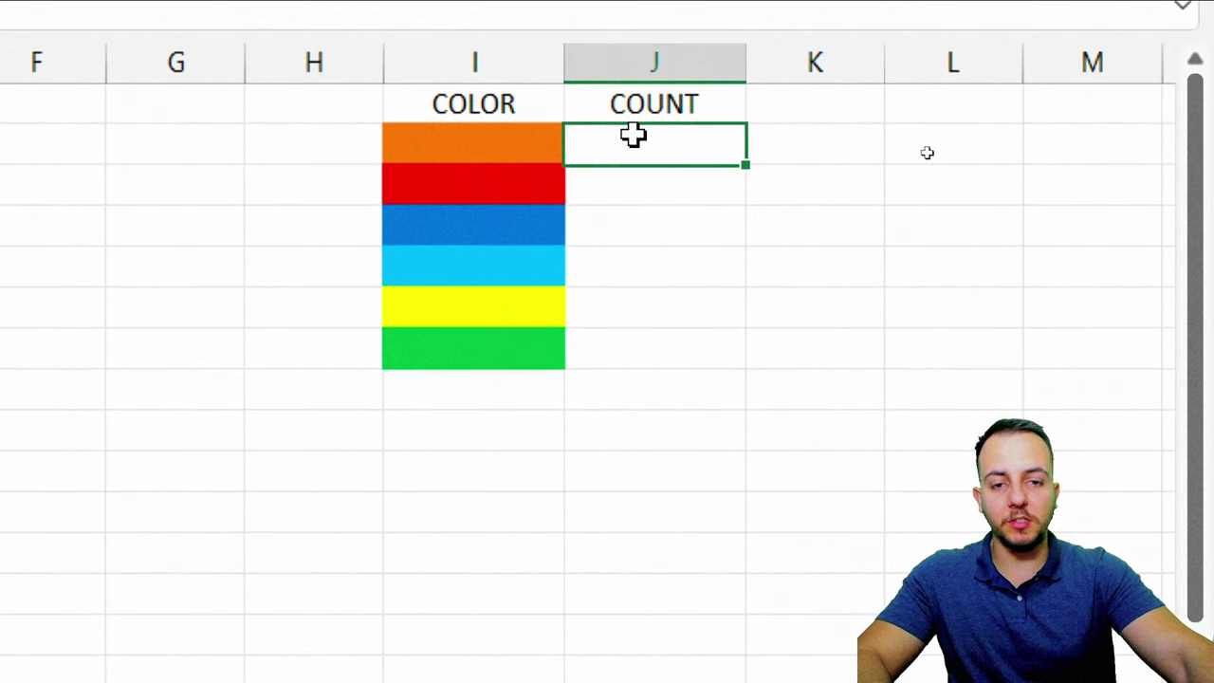
pyautogui.moveTo(528, 144); pyautogui.dragTo(493, 330)
pyautogui.click(650, 149)
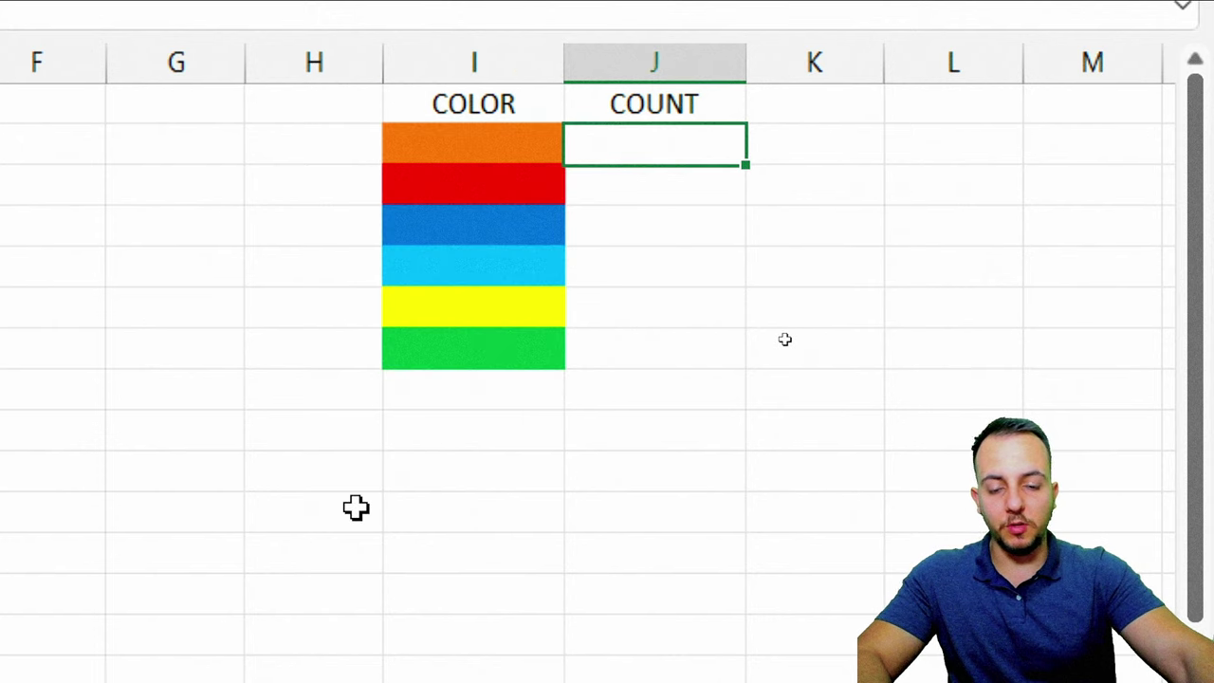
# Step: Enter =COUNT_COLOR($D$2:$D$45,I2) in J2, returning 8
pyautogui.write('=COUNT')
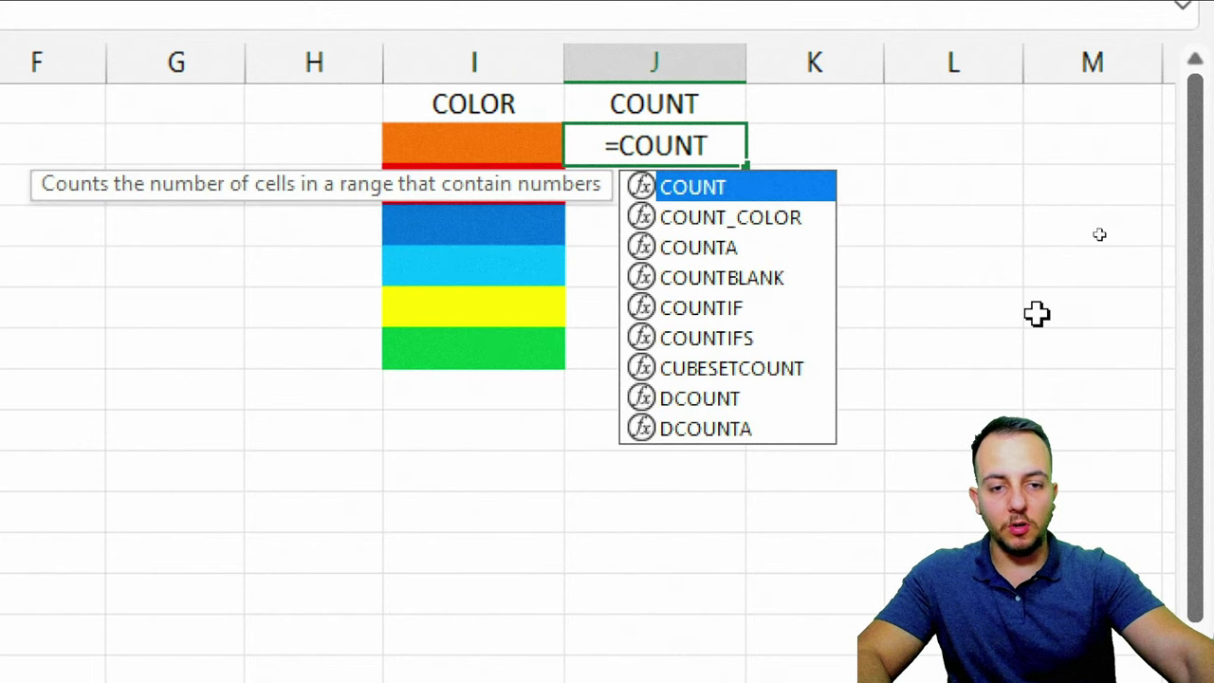
pyautogui.click(756, 223)
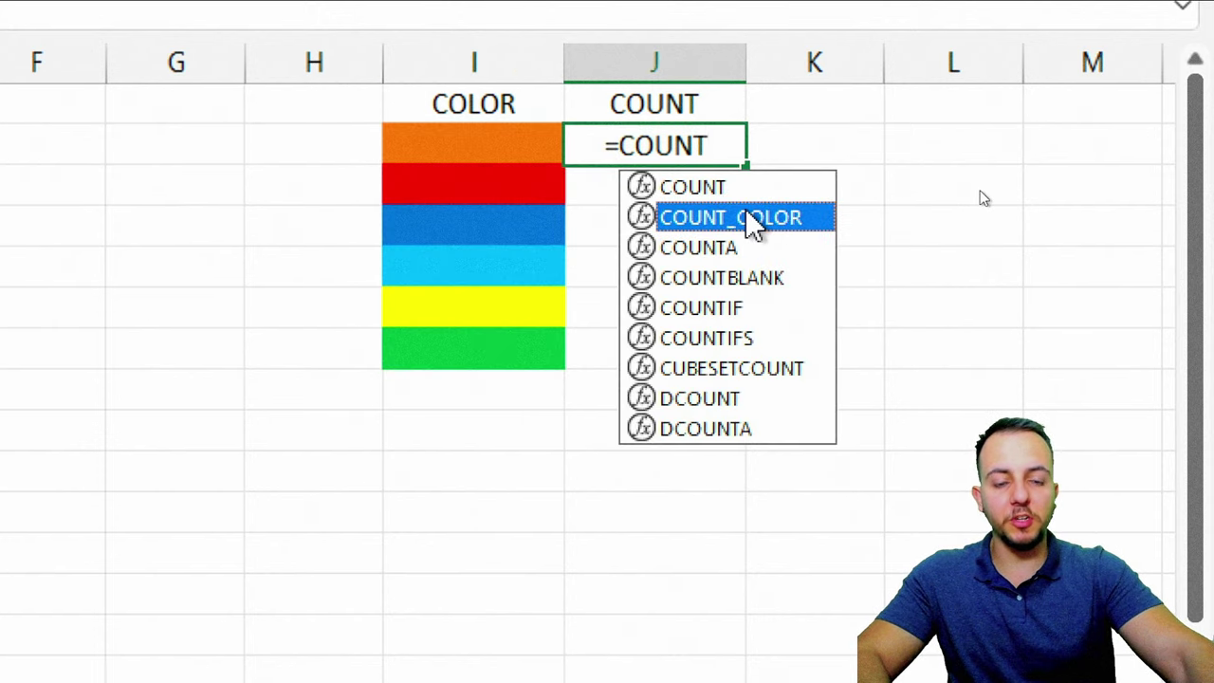
pyautogui.doubleClick(712, 220)
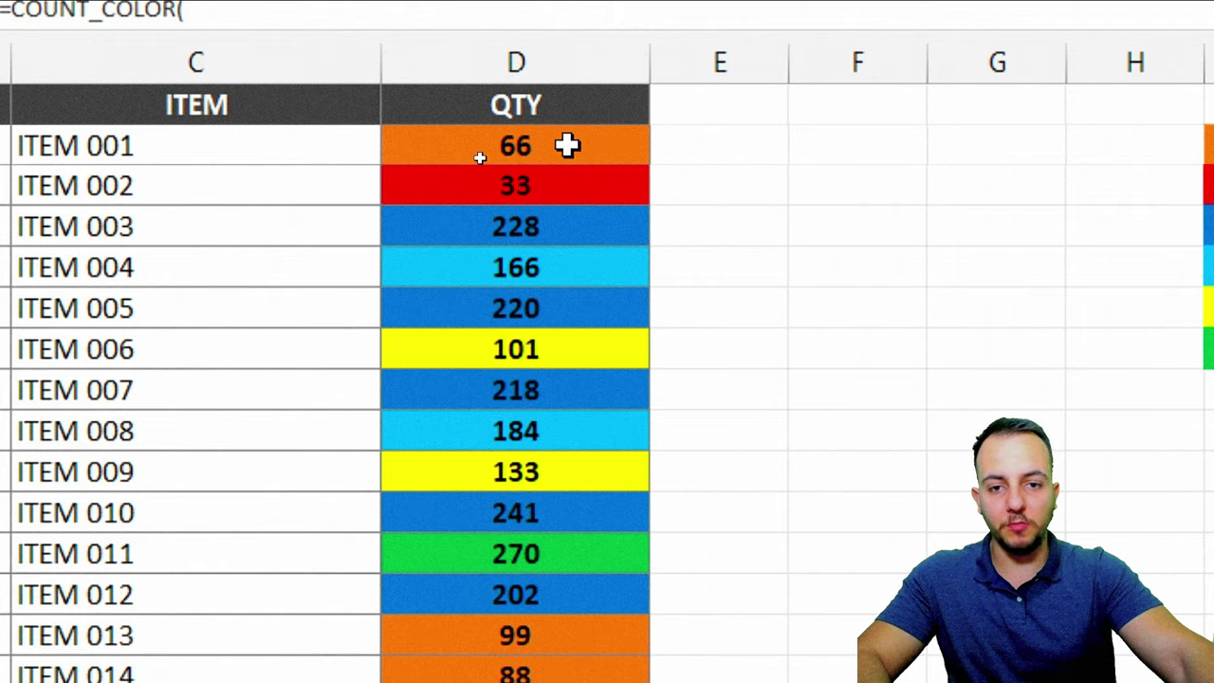
pyautogui.moveTo(480, 144); pyautogui.dragTo(471, 190)
pyautogui.moveTo(554, 191); pyautogui.dragTo(558, 682)
pyautogui.moveTo(557, 598); pyautogui.dragTo(515, 543)
pyautogui.scroll(2, 1026, 107)
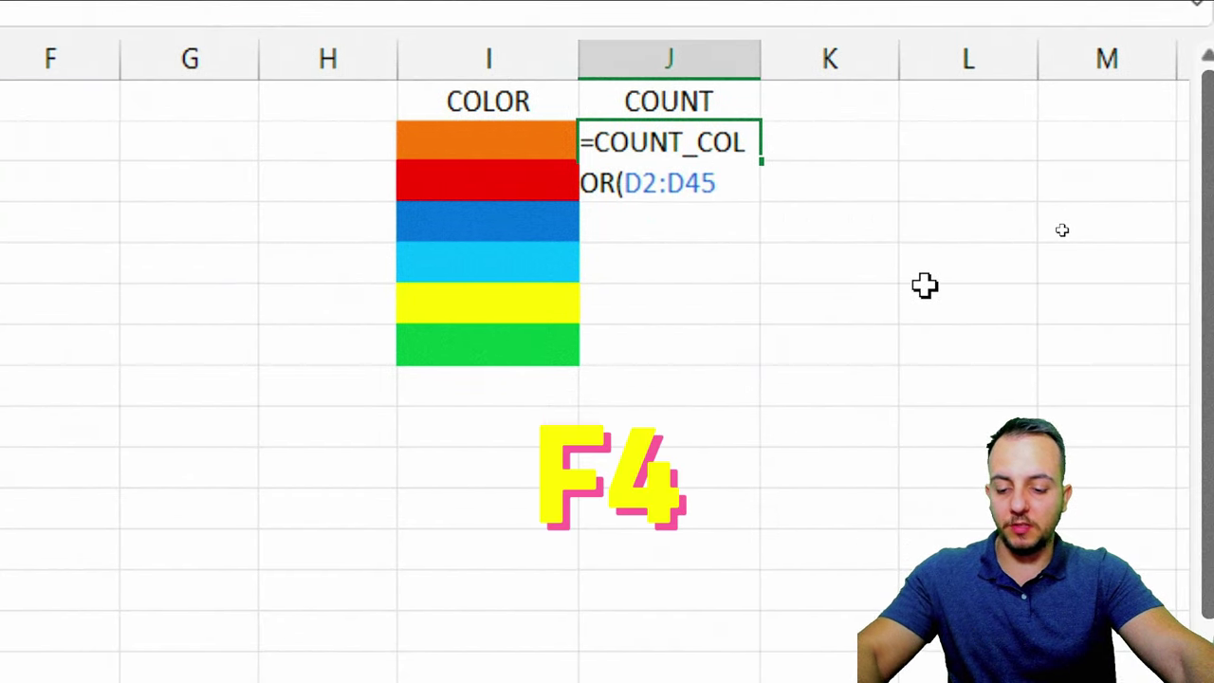
pyautogui.press('F4')
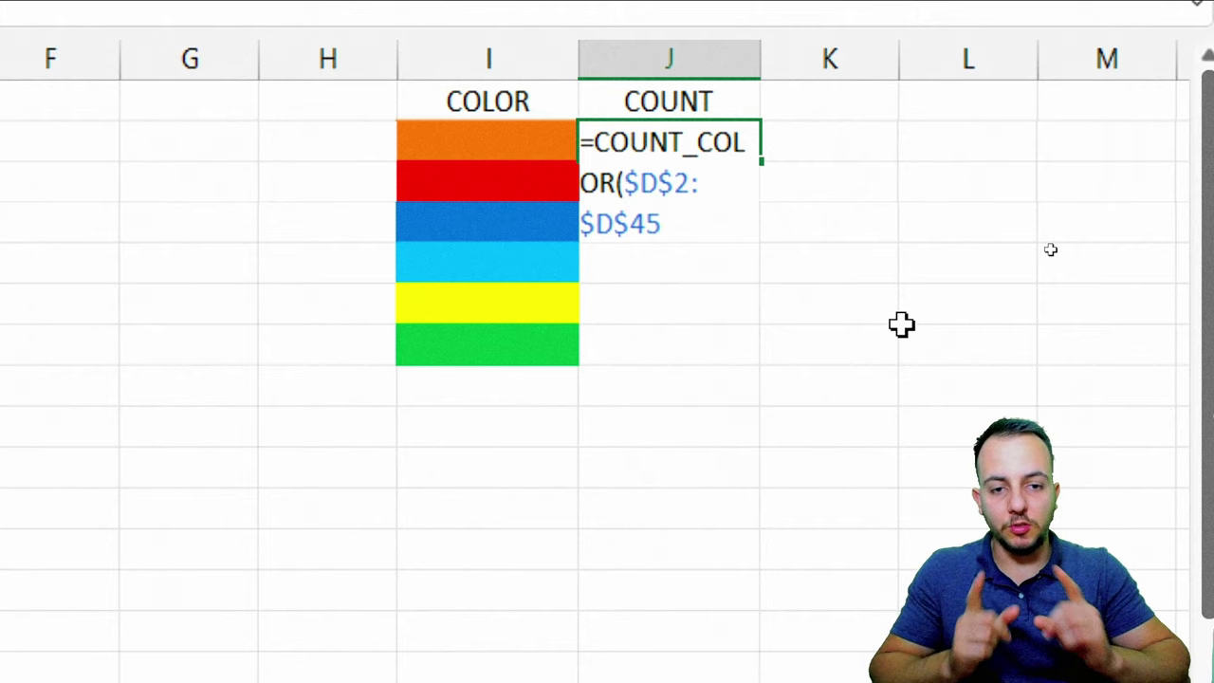
pyautogui.write(',')
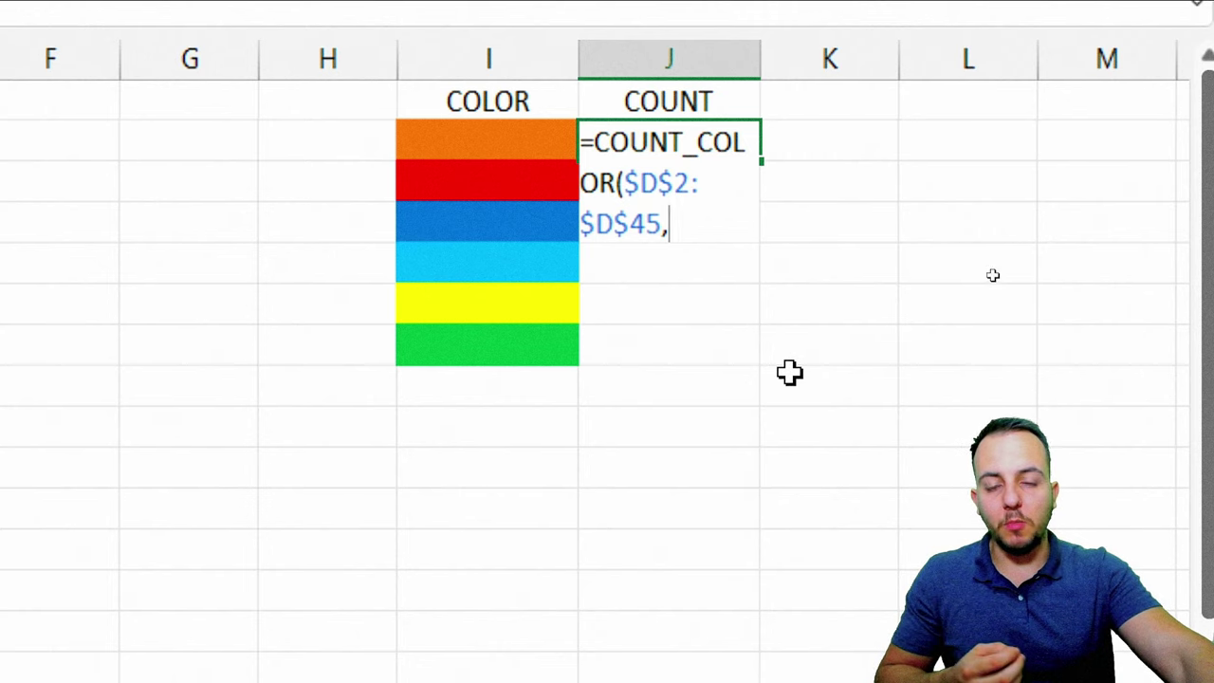
pyautogui.click(450, 146)
pyautogui.write(')')
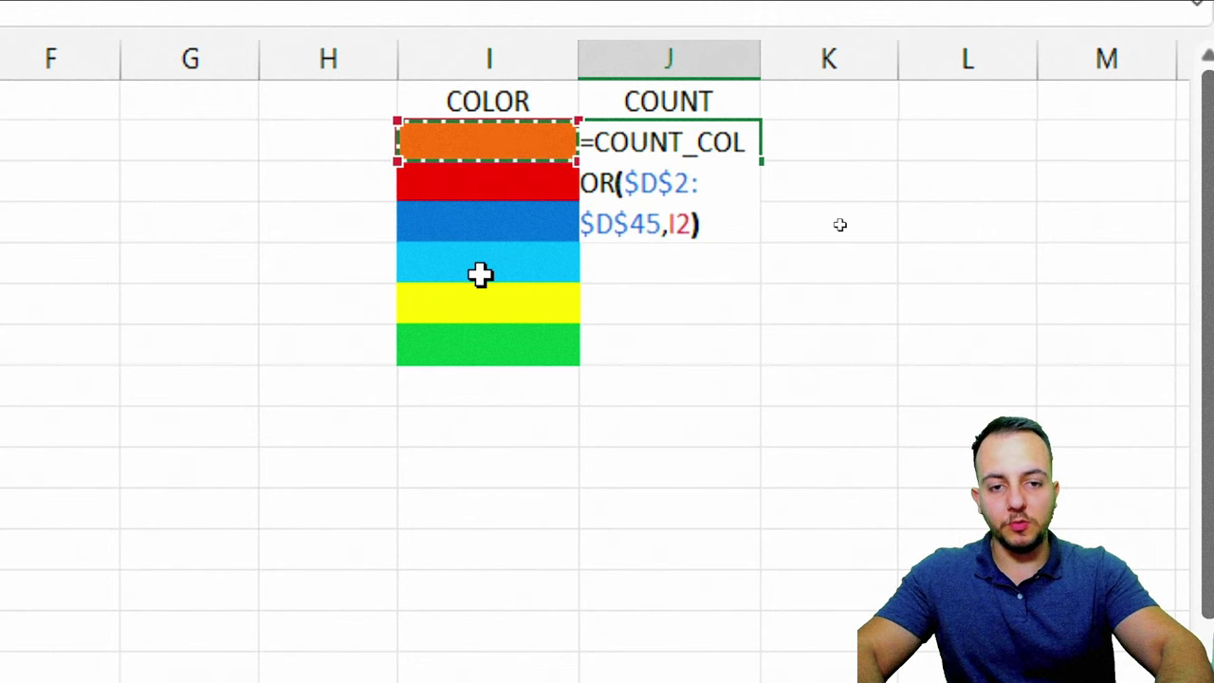
pyautogui.press('Return')
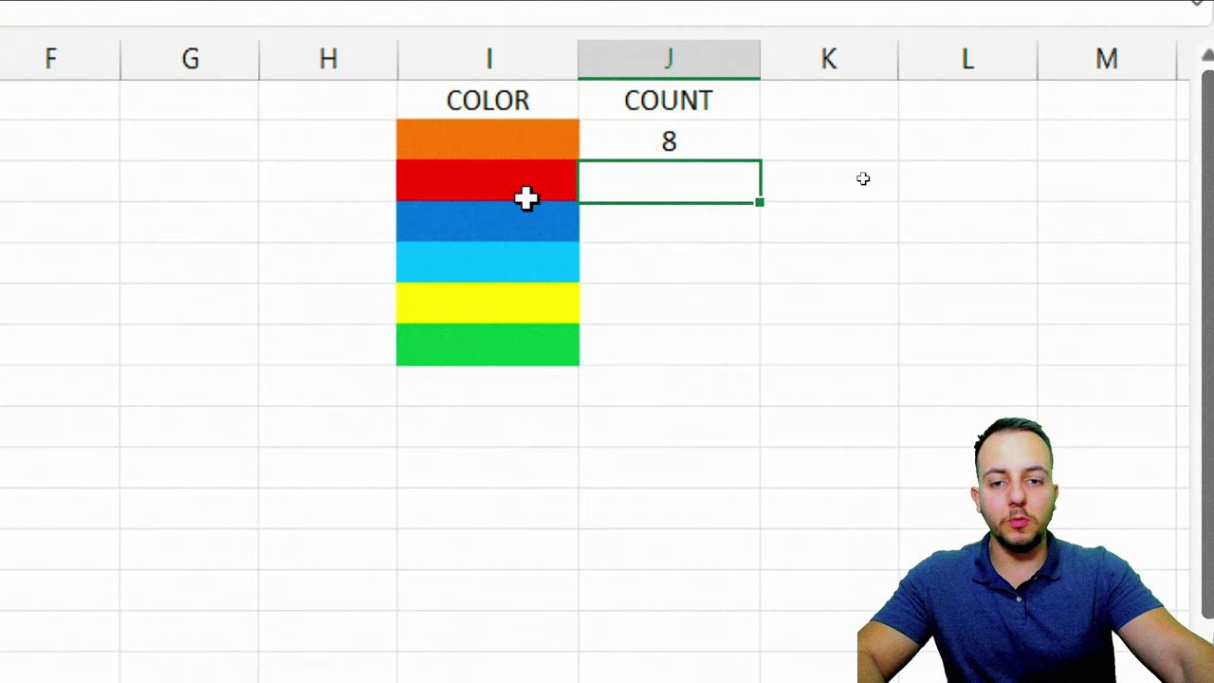
# Step: Fill the J2 count formula down to J7, giving 4, 12, 10, 6 and 4
pyautogui.click(556, 143)
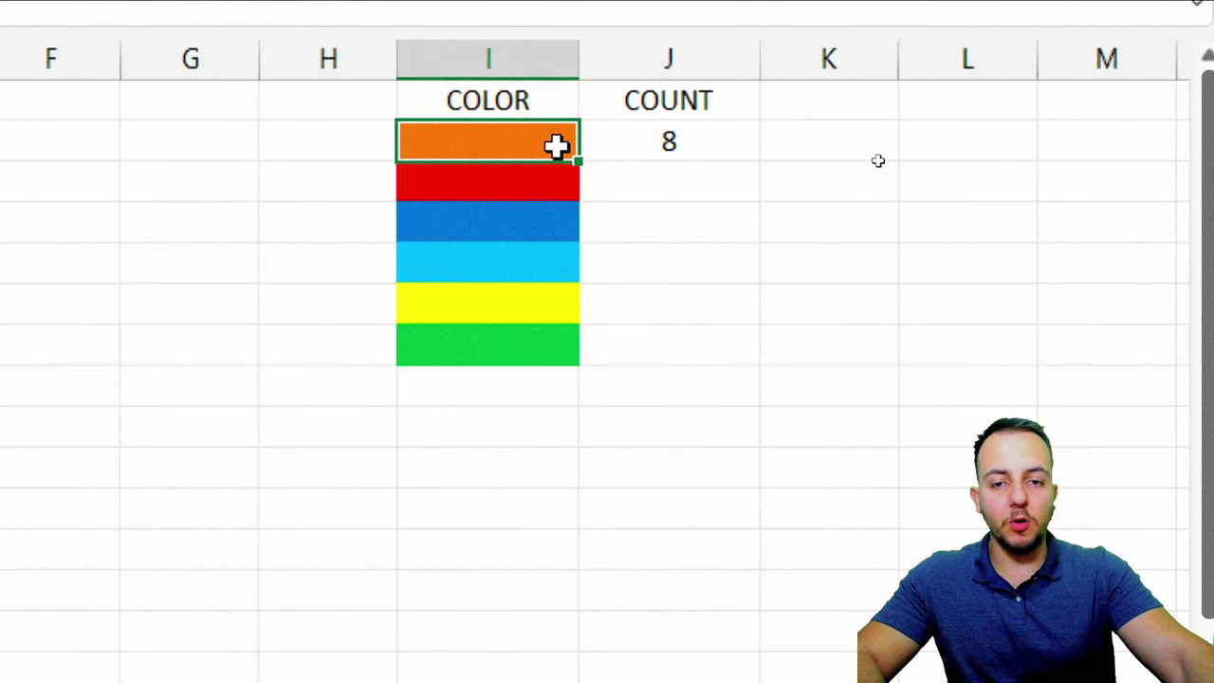
pyautogui.click(634, 149)
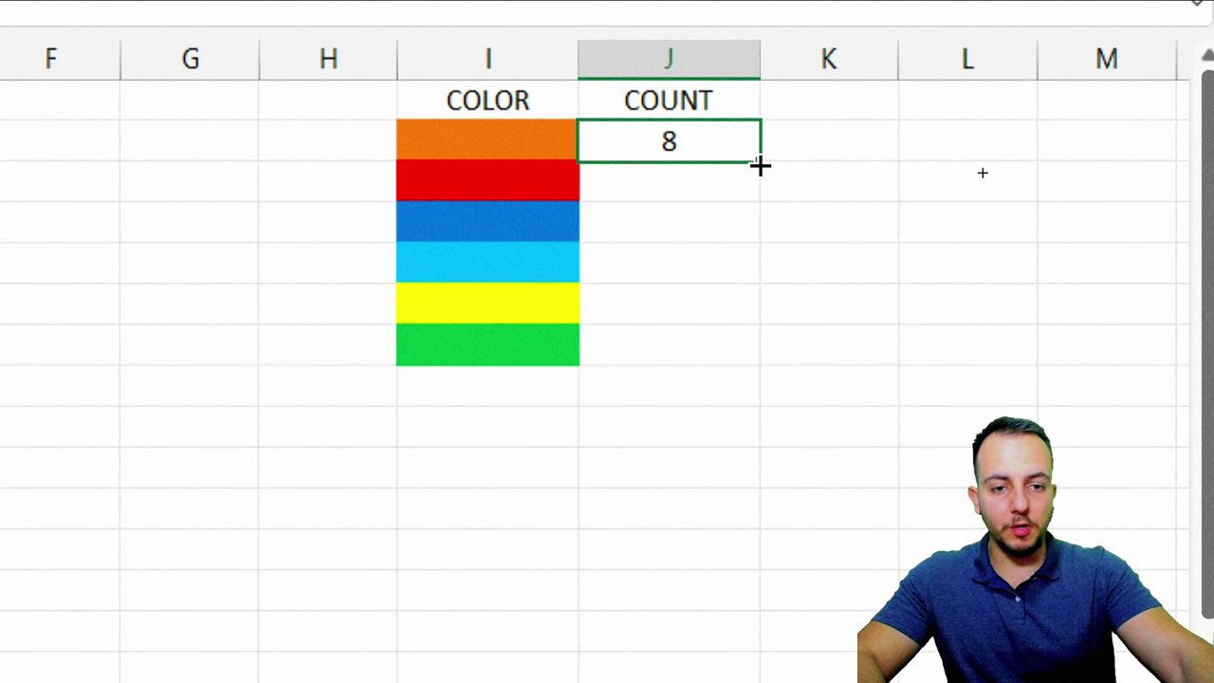
pyautogui.moveTo(759, 164); pyautogui.dragTo(761, 362)
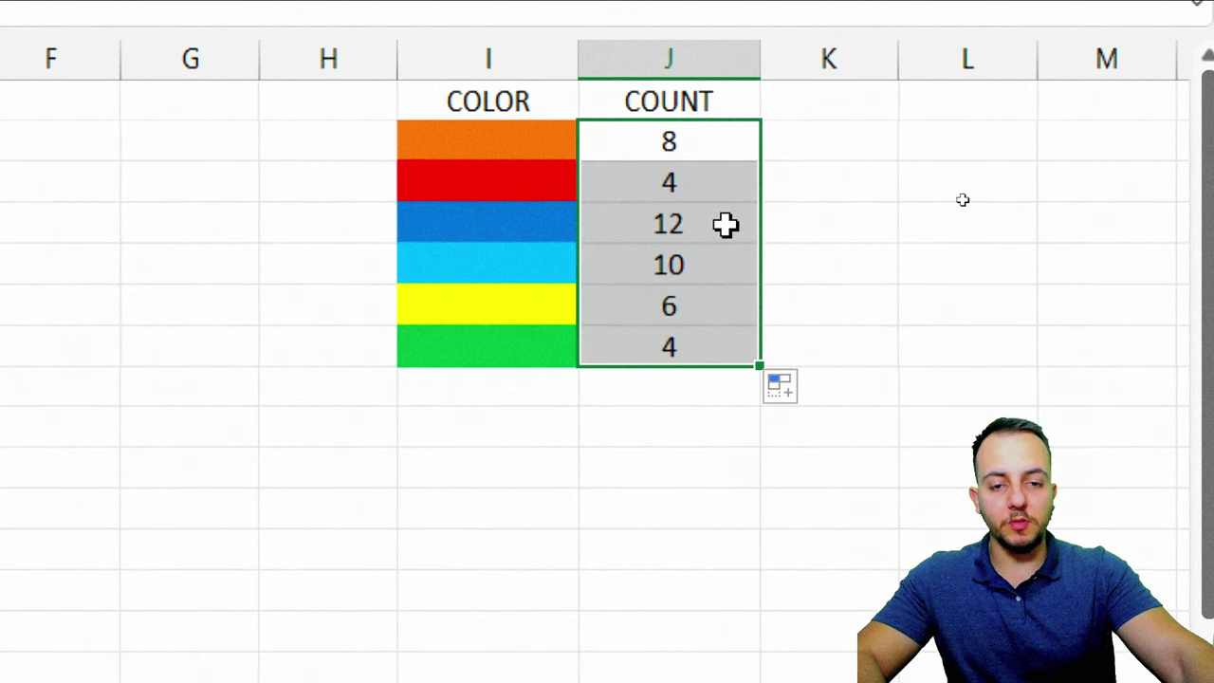
pyautogui.click(167, 356)
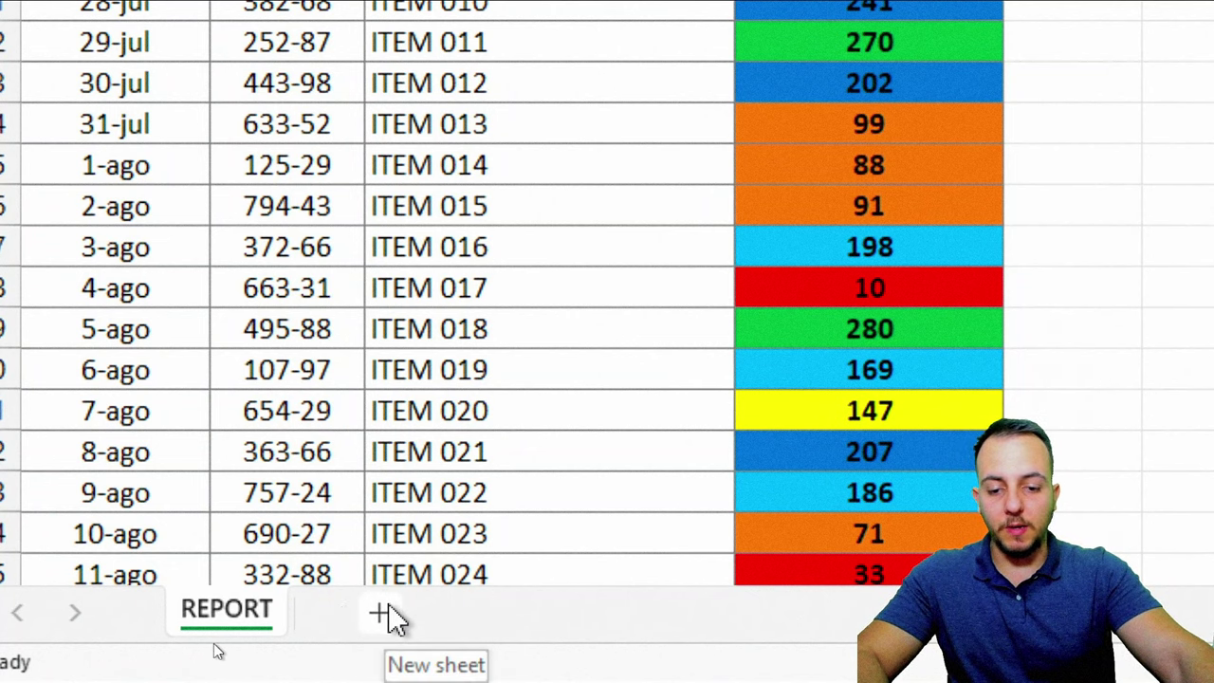
# Step: Add a new blank sheet and fill cells B2, C4 and D3 yellow
pyautogui.click(384, 612)
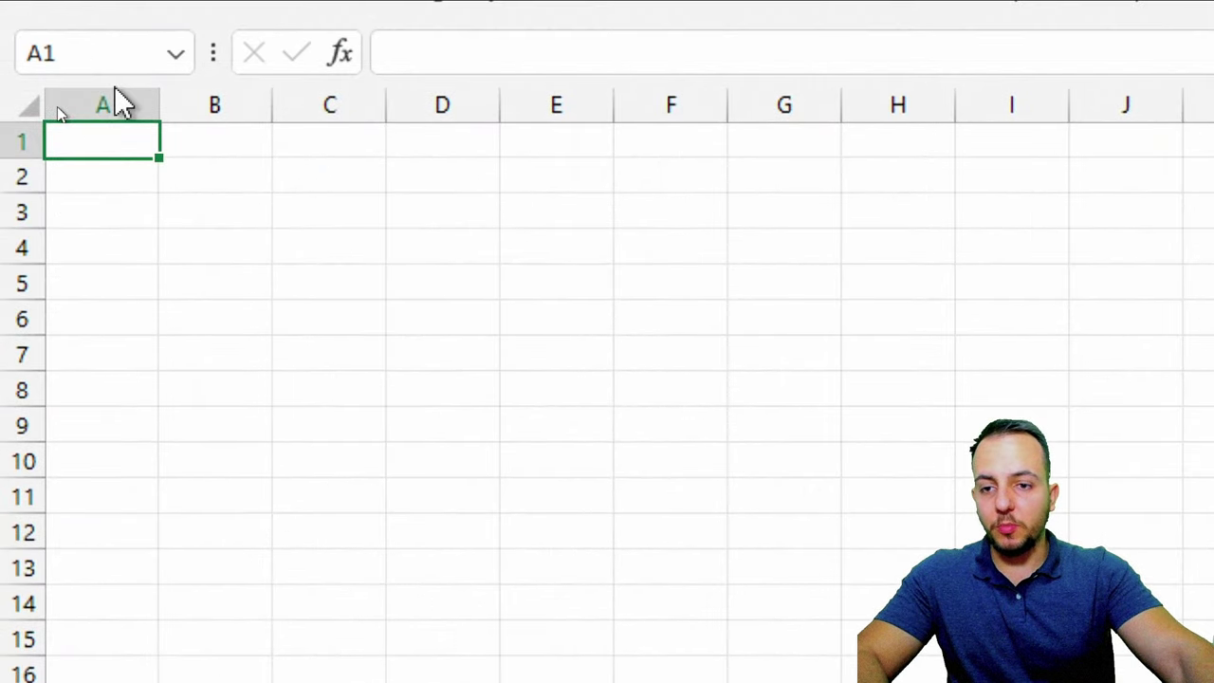
pyautogui.click(199, 185)
pyautogui.rightClick(204, 180)
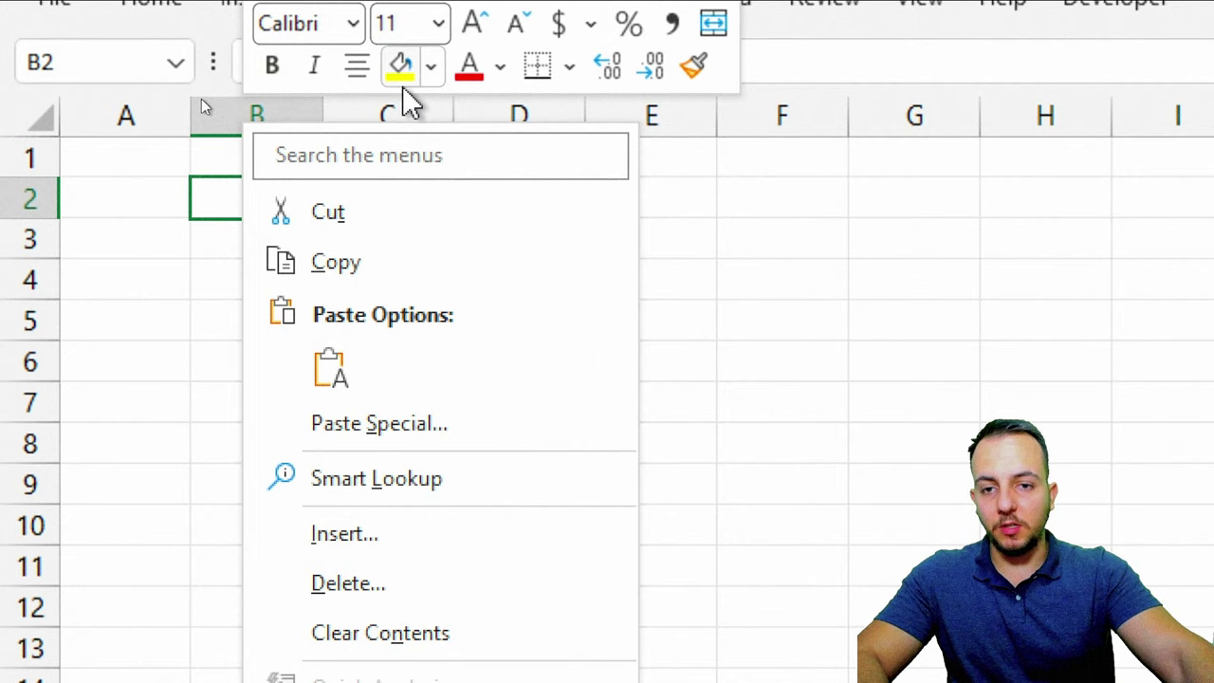
pyautogui.click(341, 60)
pyautogui.click(393, 309)
pyautogui.rightClick(407, 309)
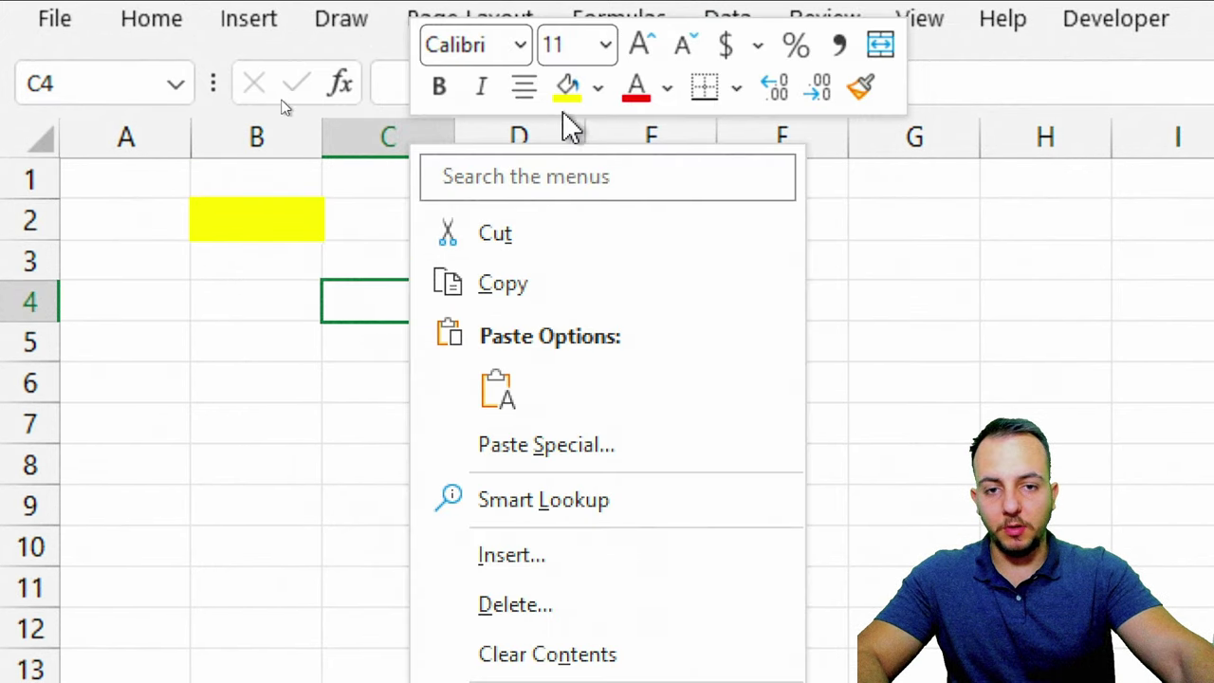
pyautogui.click(567, 90)
pyautogui.click(522, 252)
pyautogui.rightClick(522, 252)
pyautogui.click(681, 86)
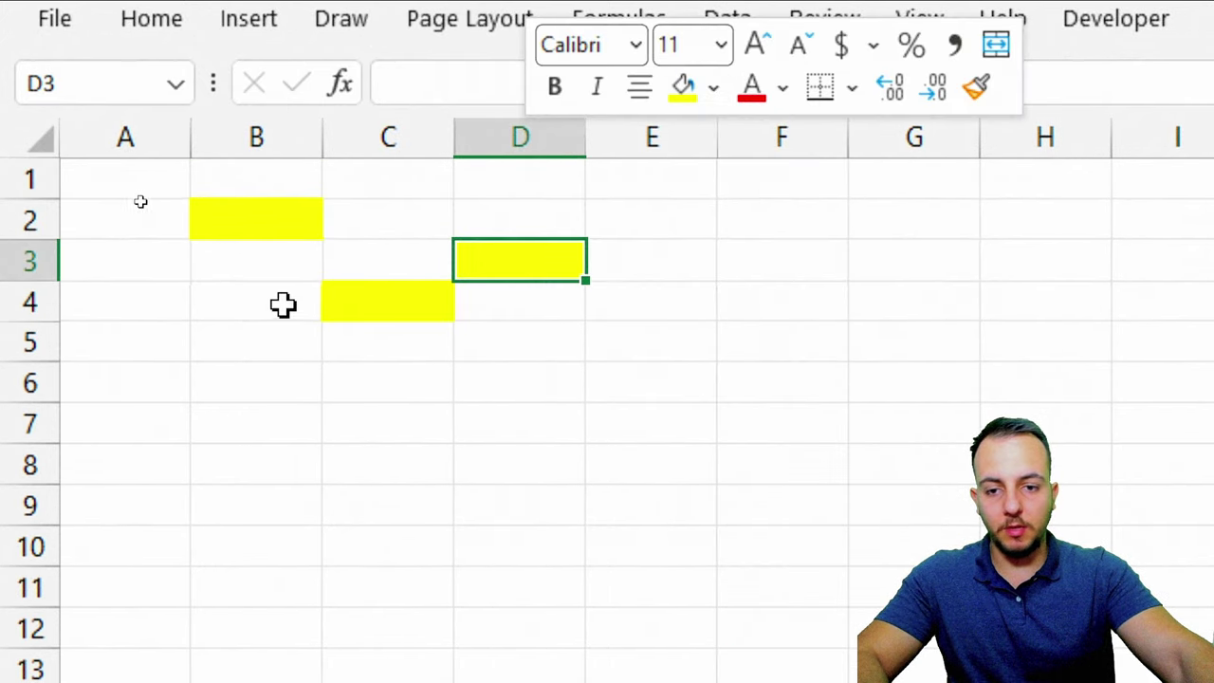
# Step: Fill cell B6 red from the fill colour choices
pyautogui.click(277, 380)
pyautogui.rightClick(277, 379)
pyautogui.click(468, 87)
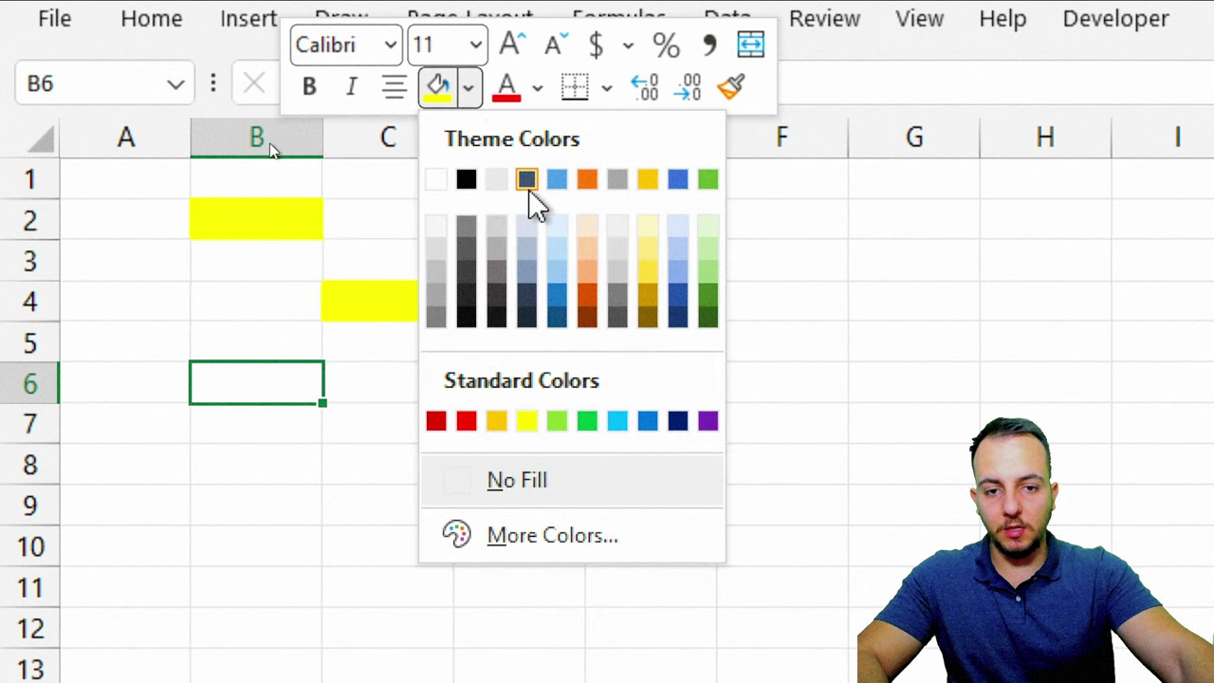
pyautogui.click(466, 420)
pyautogui.click(469, 429)
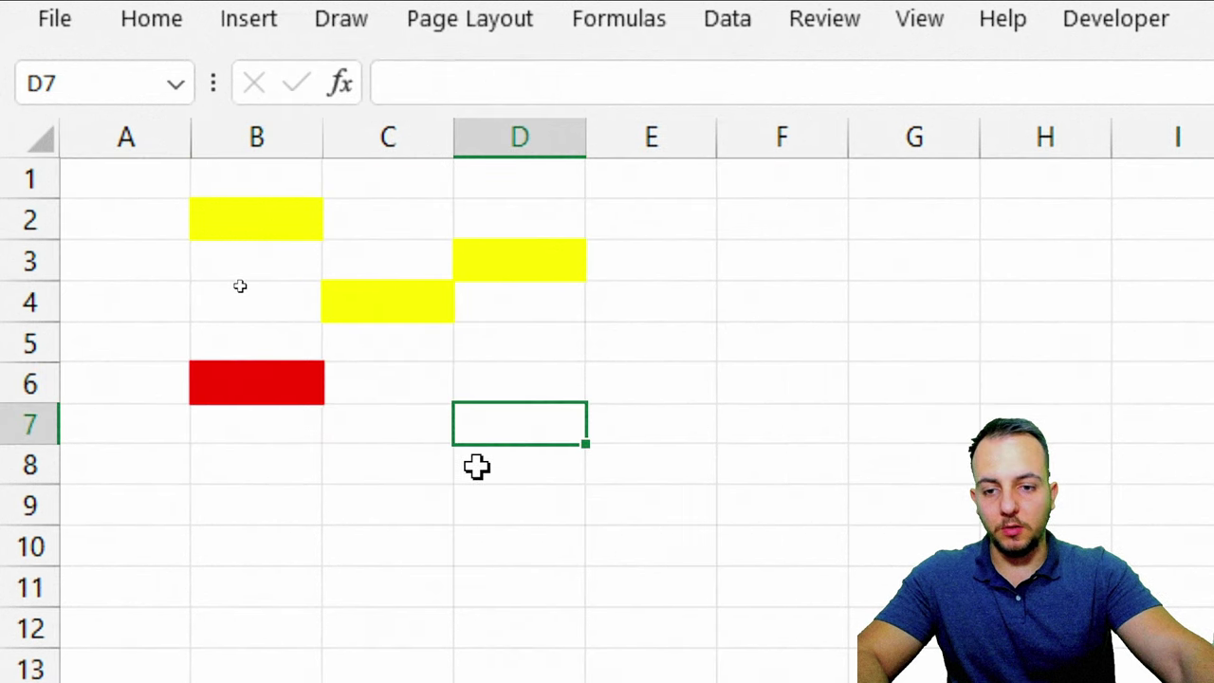
pyautogui.moveTo(288, 222); pyautogui.dragTo(536, 390)
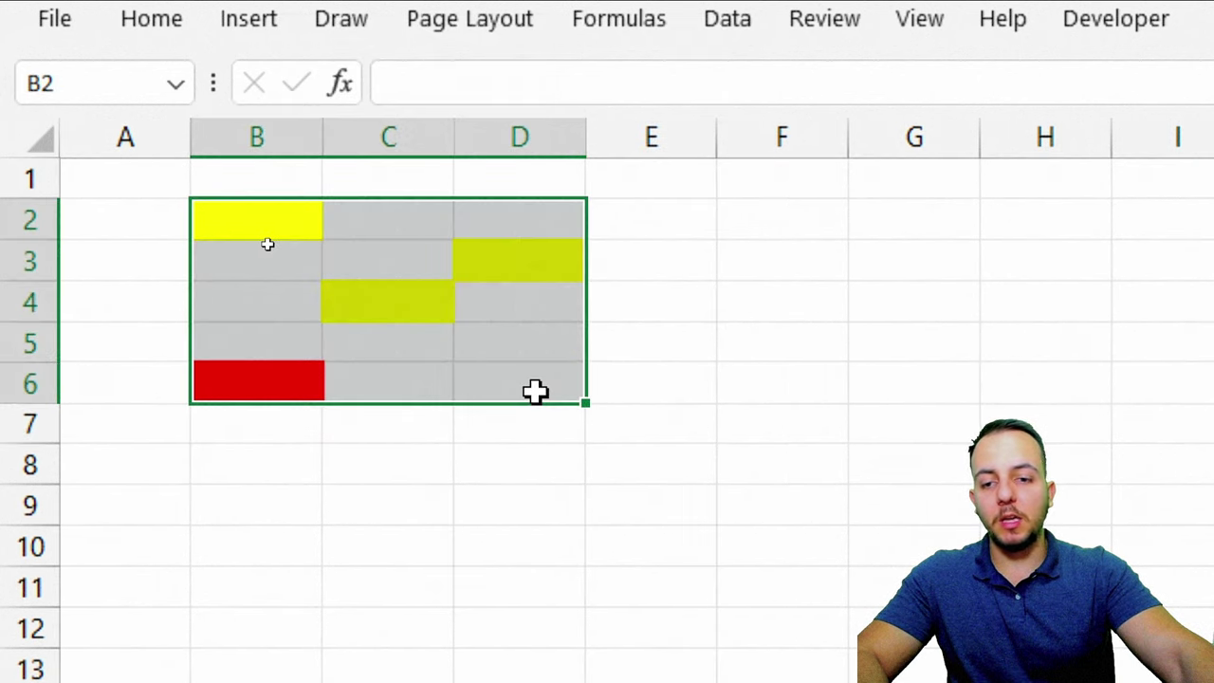
# Step: Colour the sample cells F2 red and F3 yellow
pyautogui.click(799, 212)
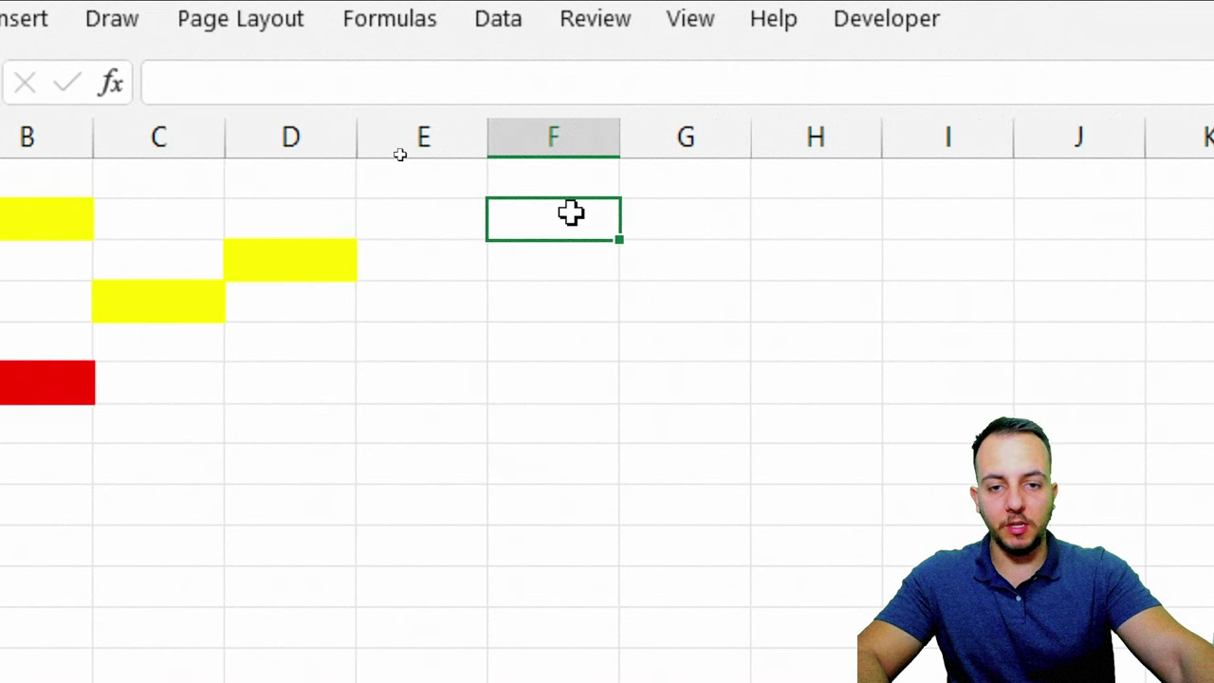
pyautogui.rightClick(571, 213)
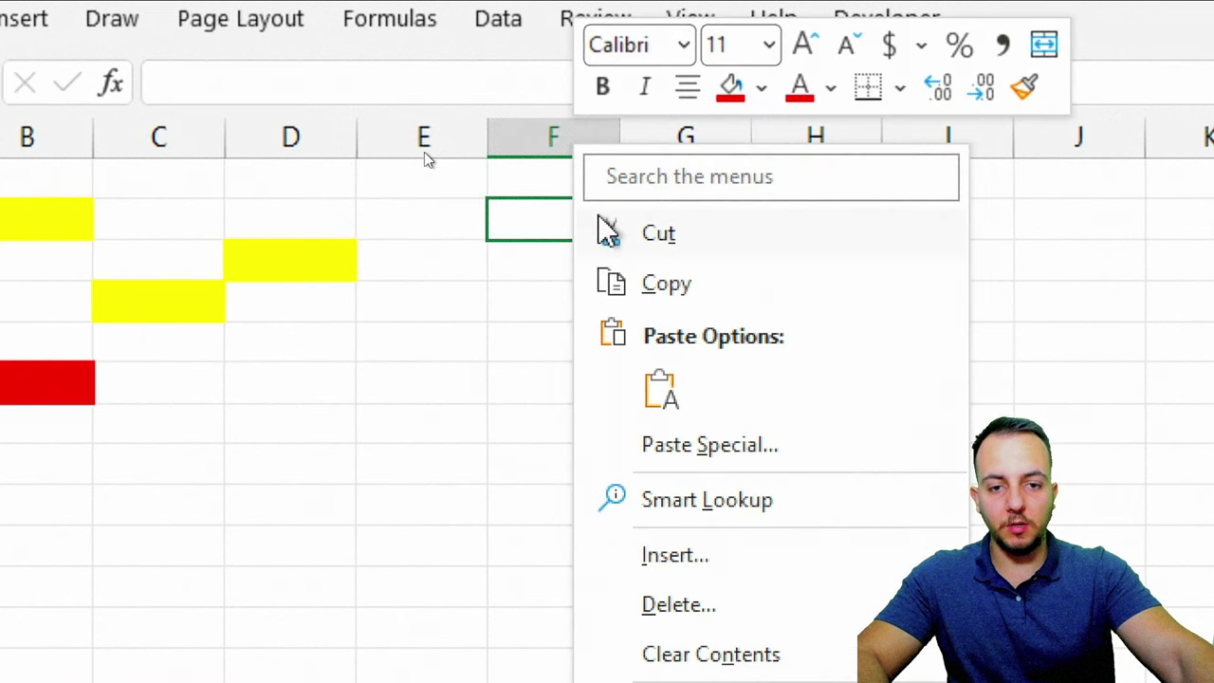
pyautogui.click(731, 93)
pyautogui.click(531, 263)
pyautogui.rightClick(532, 263)
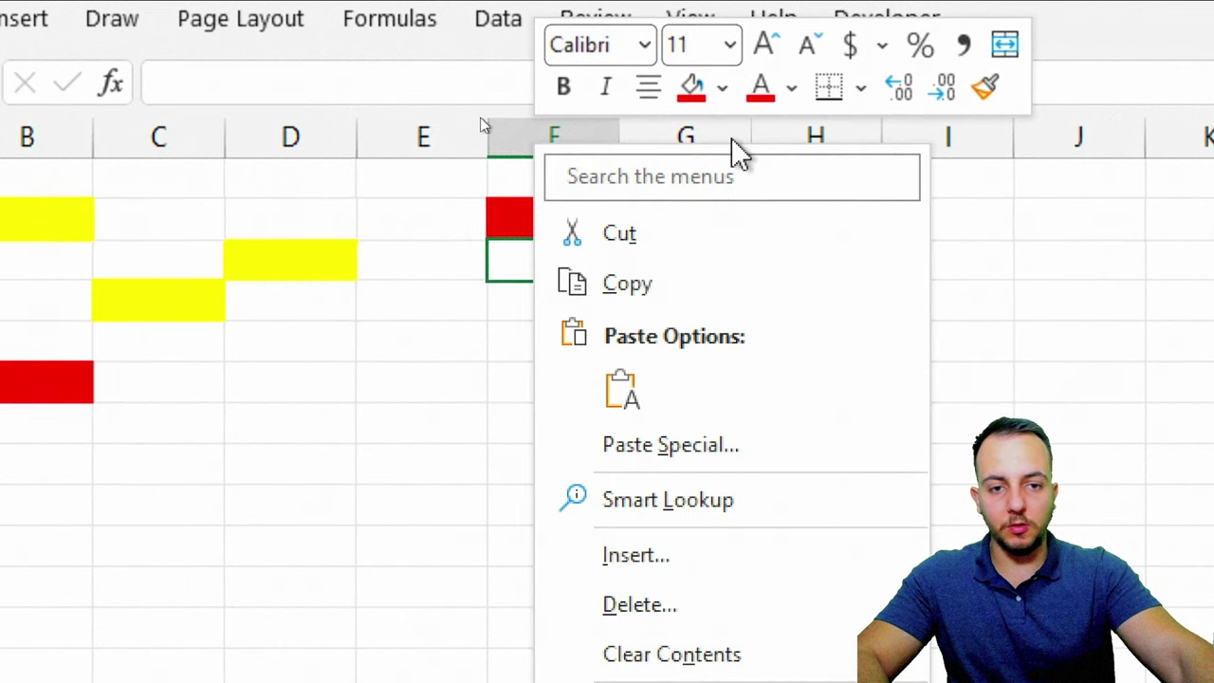
pyautogui.click(722, 86)
pyautogui.click(781, 421)
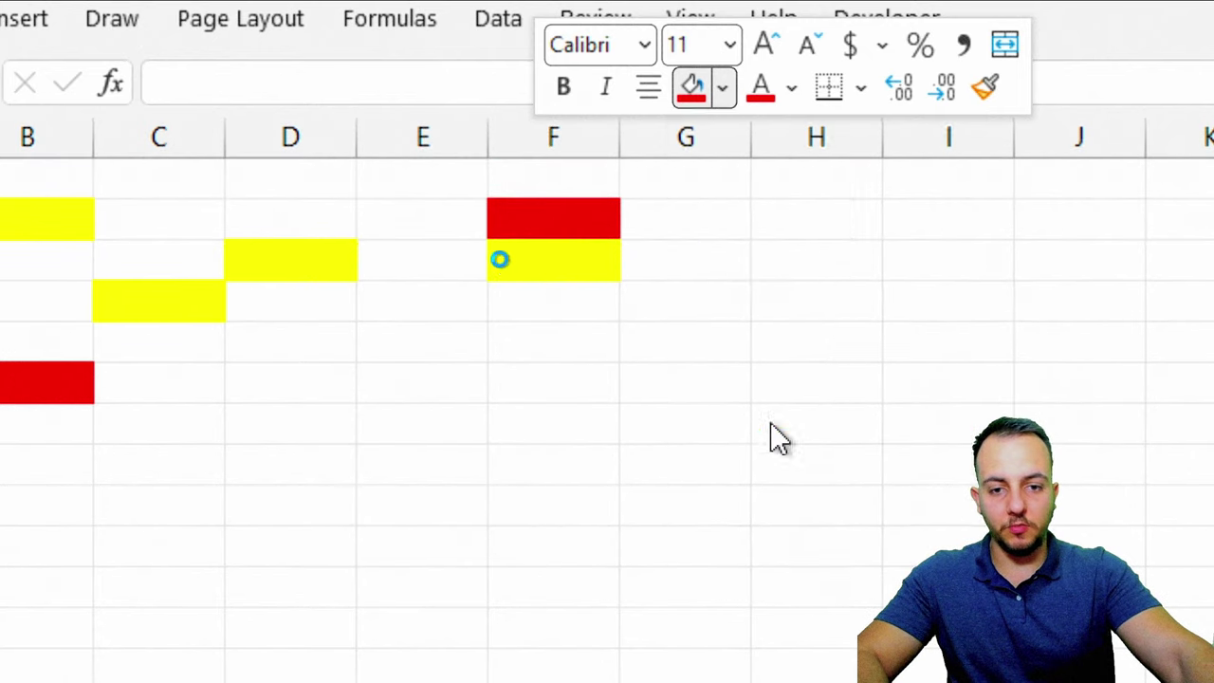
# Step: Enter =COUNT_COLOR($A$1:$E$12,F2) in G2 to count red cells, returning 1
pyautogui.click(724, 225)
pyautogui.write('=')
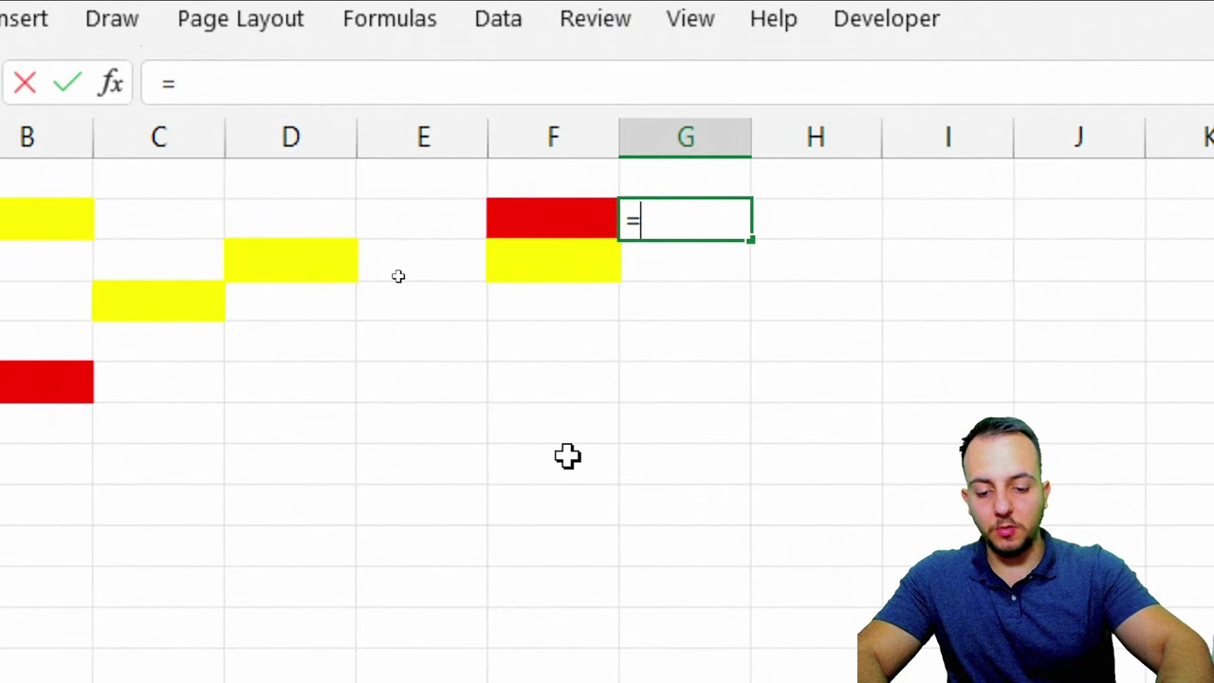
pyautogui.write('COUN')
pyautogui.doubleClick(745, 292)
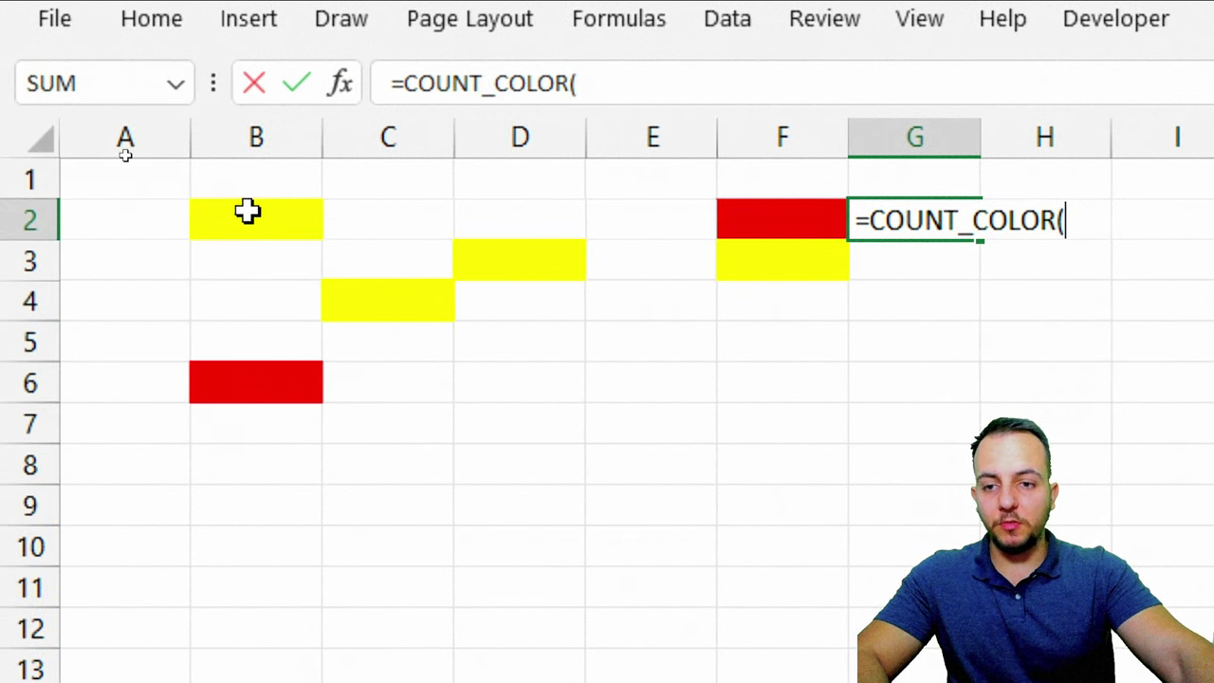
pyautogui.moveTo(274, 218); pyautogui.dragTo(482, 379)
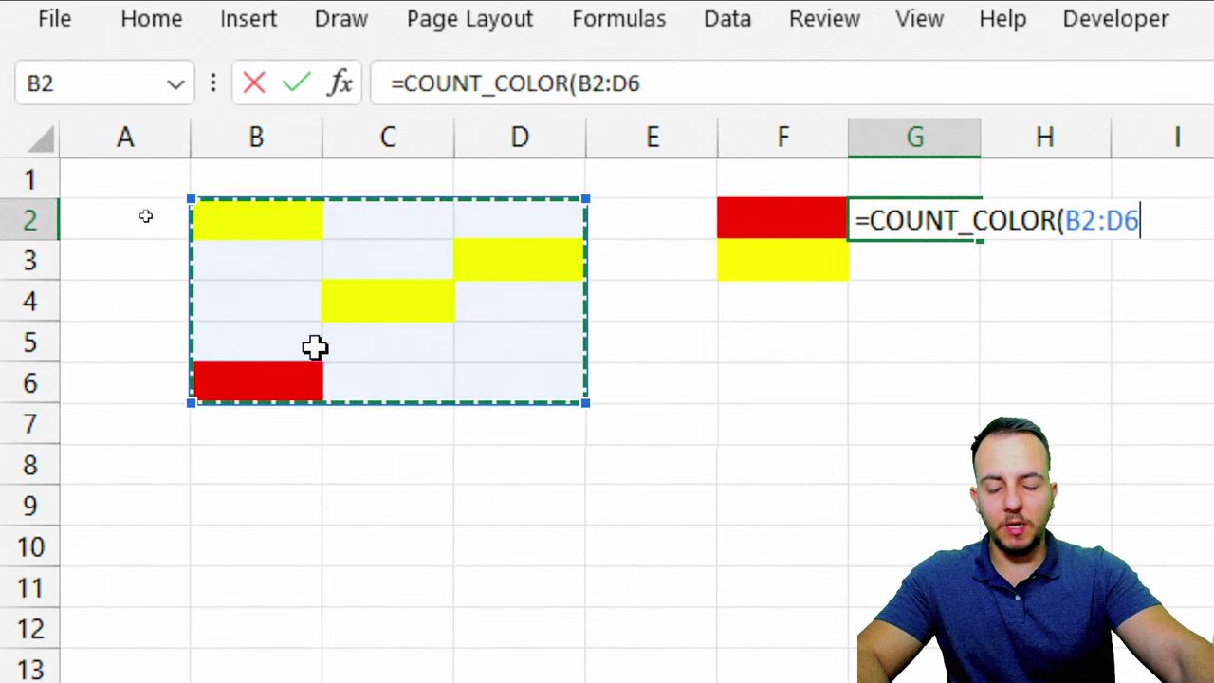
pyautogui.moveTo(117, 189); pyautogui.dragTo(642, 605)
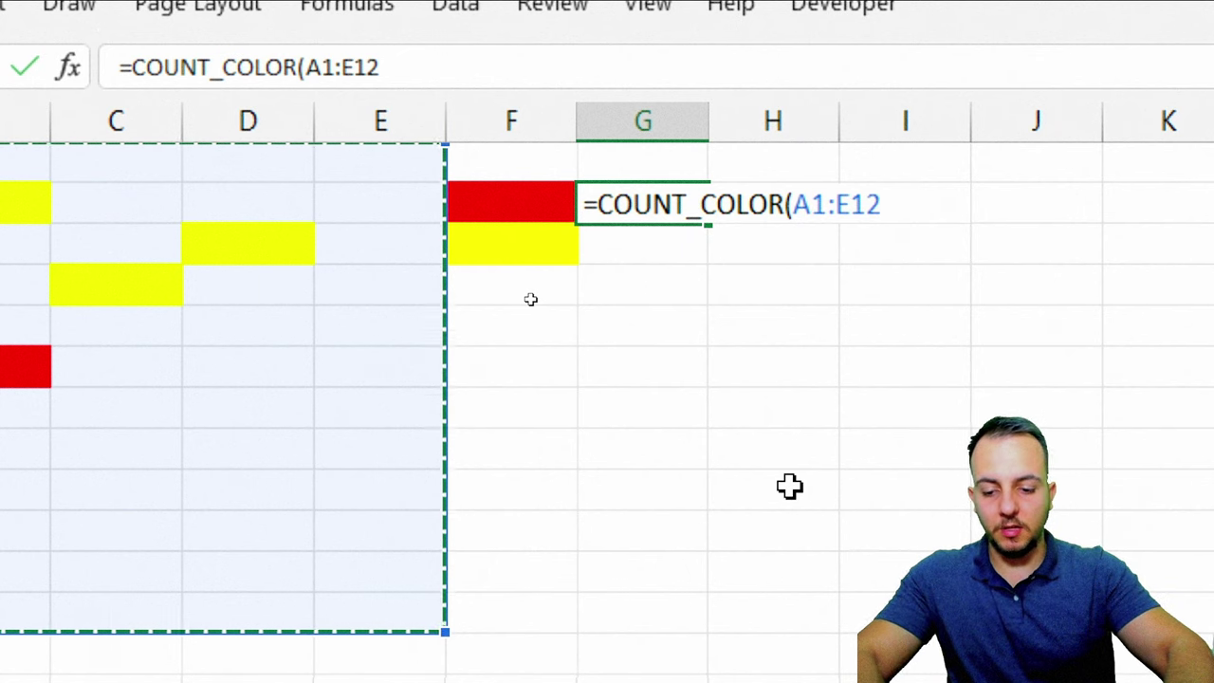
pyautogui.press('F4')
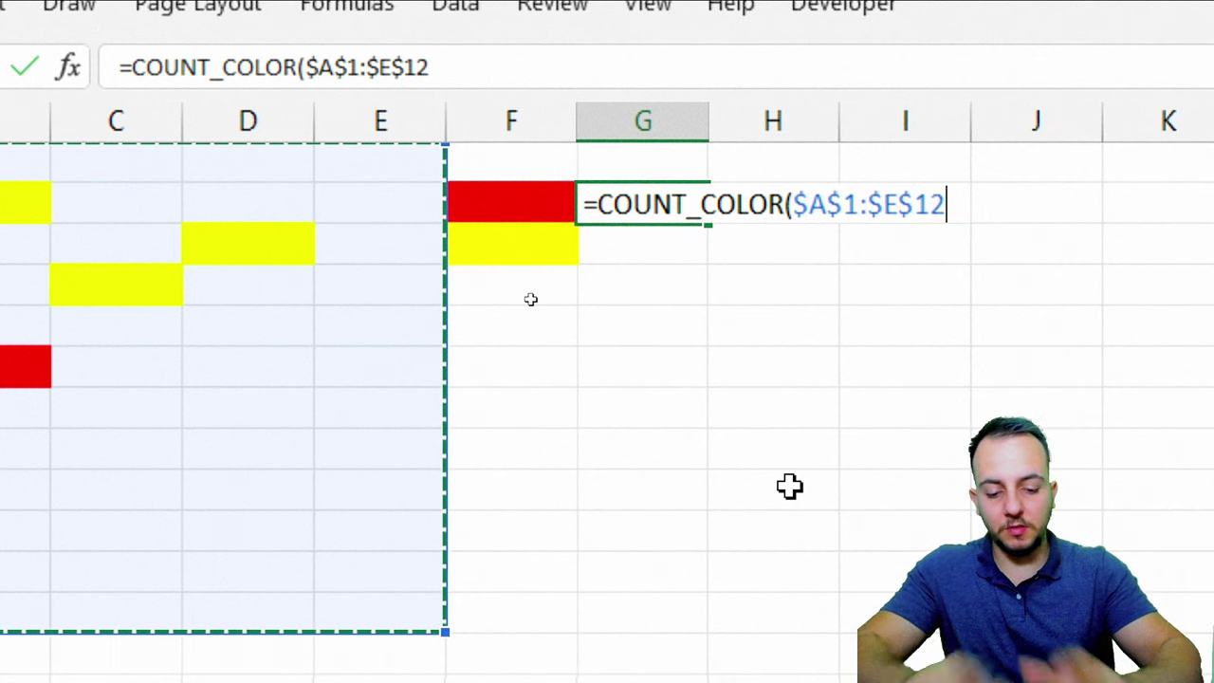
pyautogui.write(',')
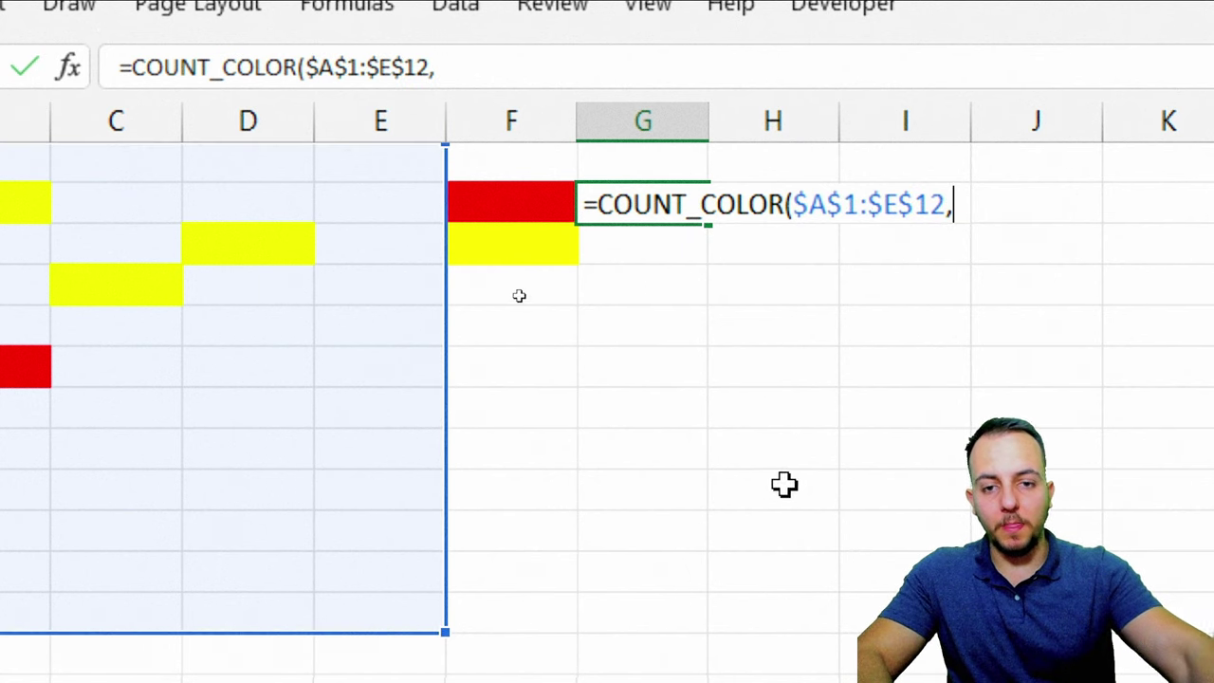
pyautogui.click(512, 209)
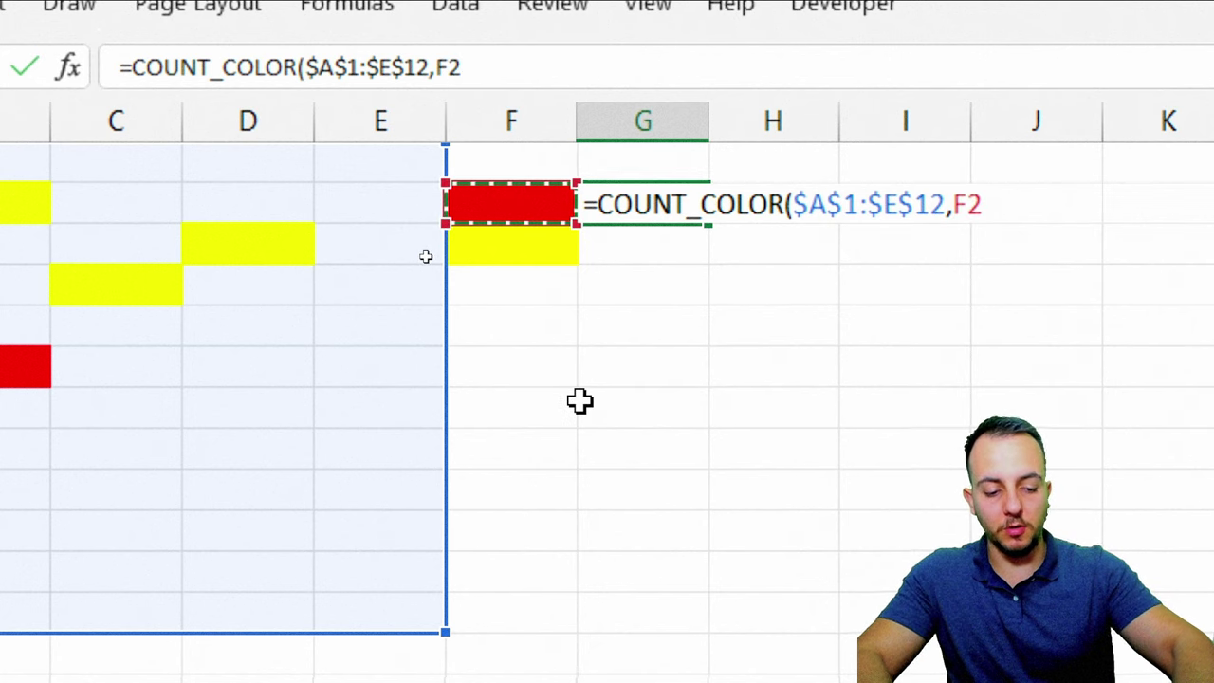
pyautogui.press('Return')
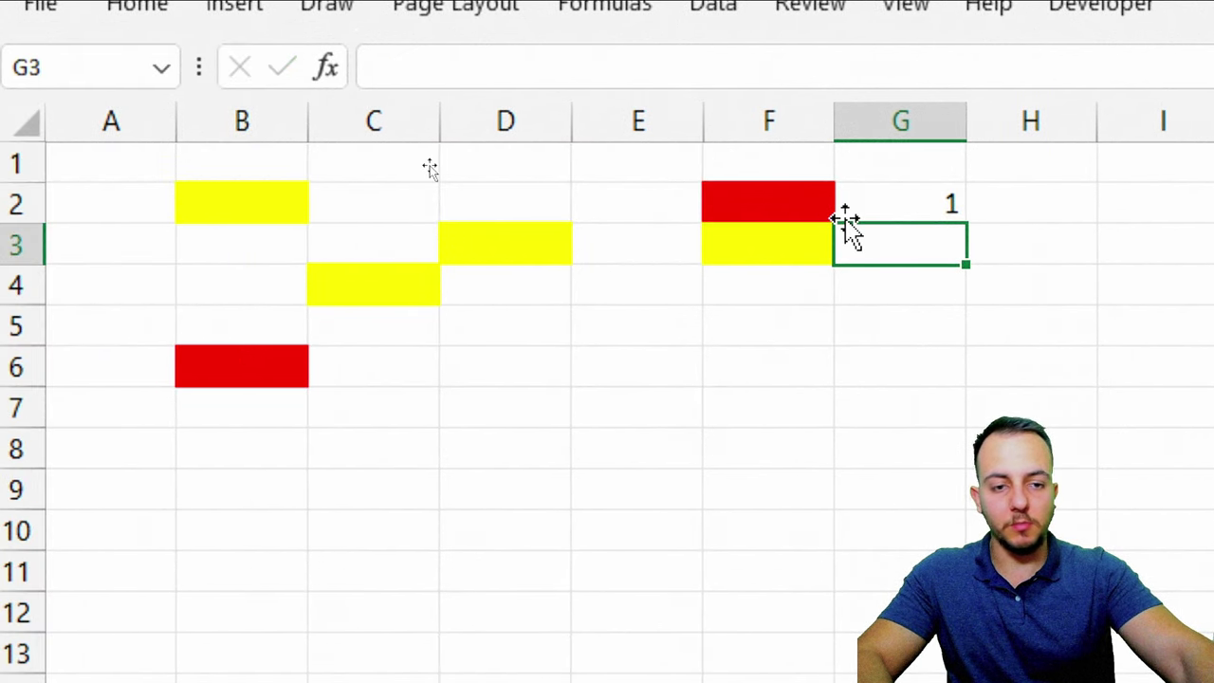
# Step: Fill the G2 formula down to G3, which counts 3 yellow cells
pyautogui.click(861, 217)
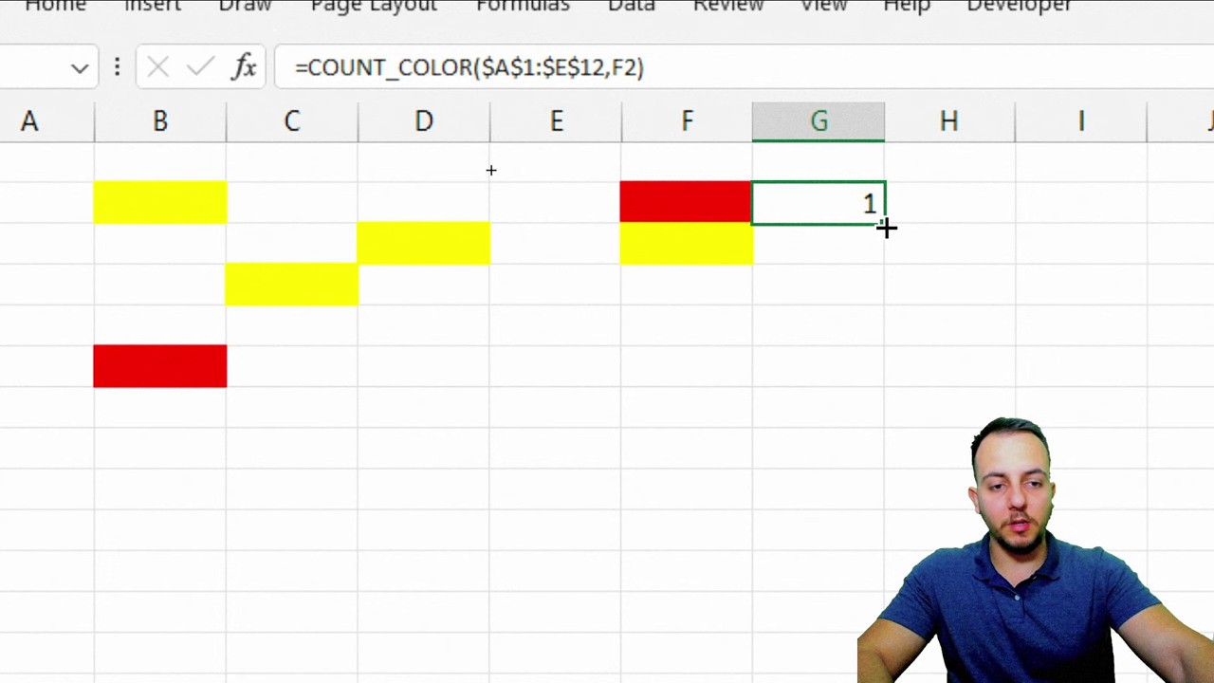
pyautogui.moveTo(885, 226); pyautogui.dragTo(870, 274)
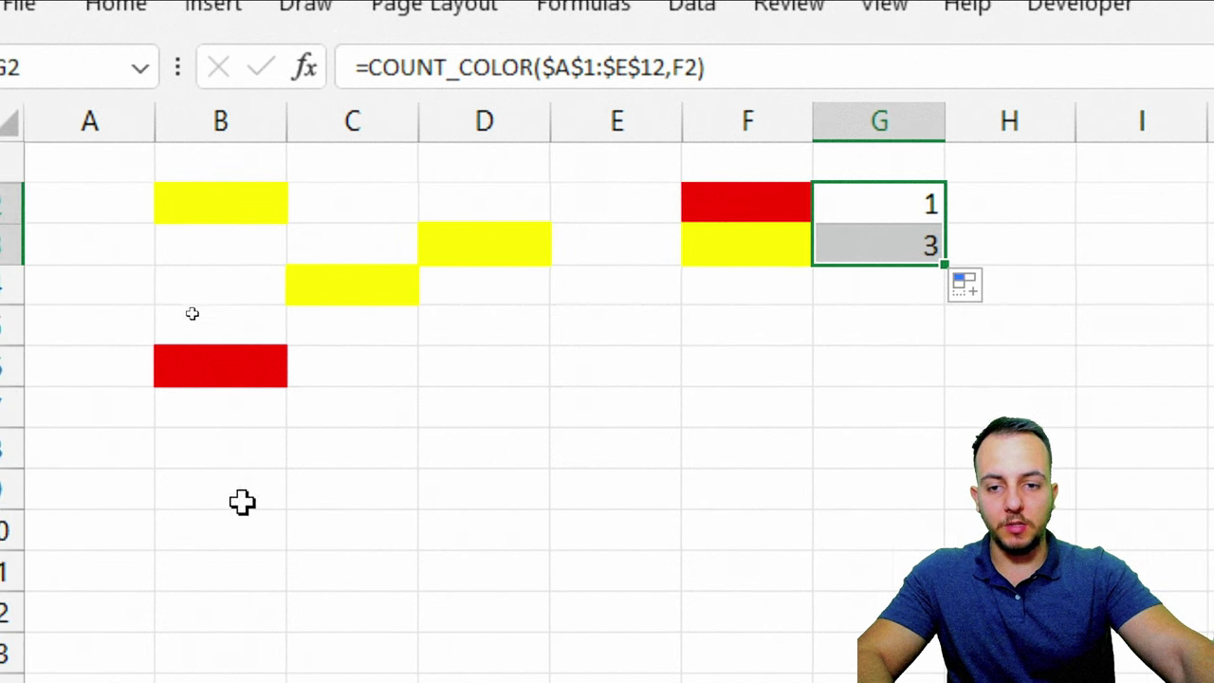
pyautogui.click(575, 550)
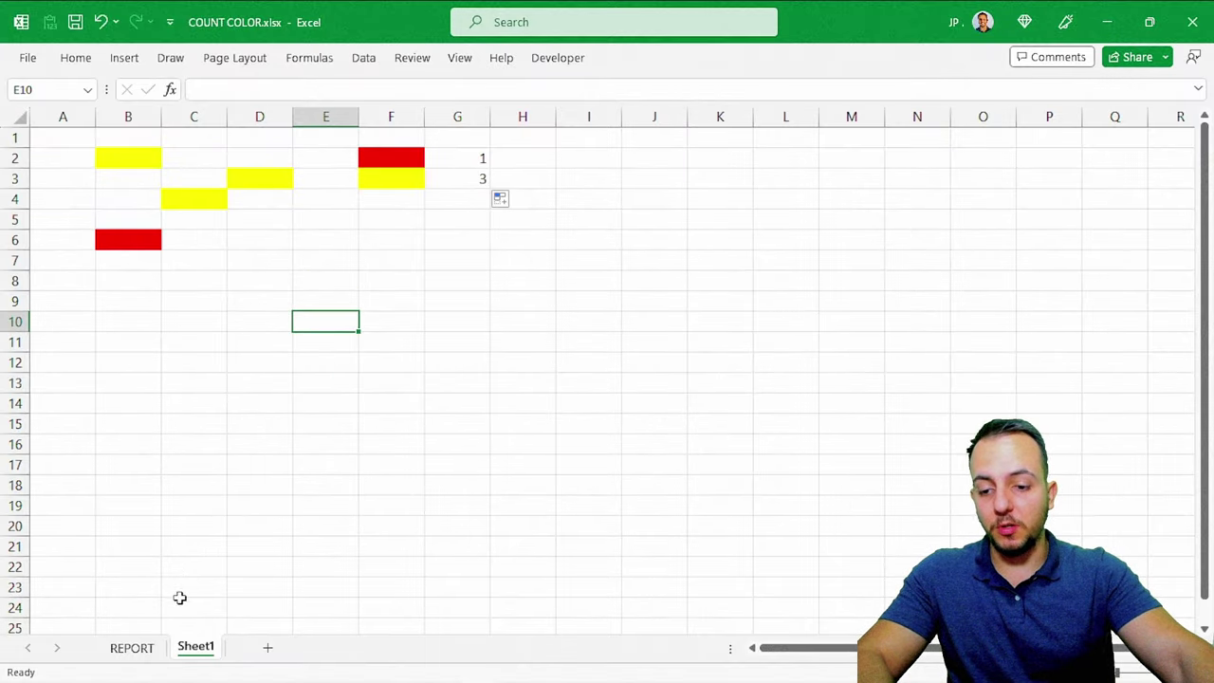
# Step: Switch back to the REPORT sheet showing the colour counts
pyautogui.click(132, 648)
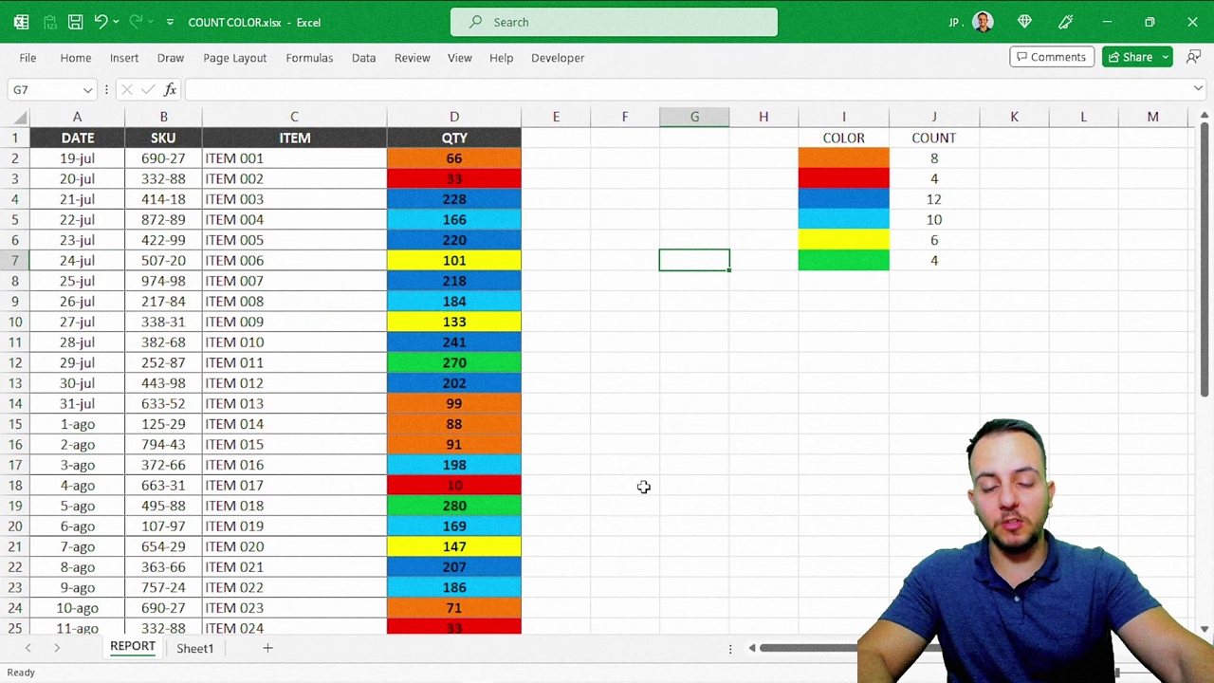